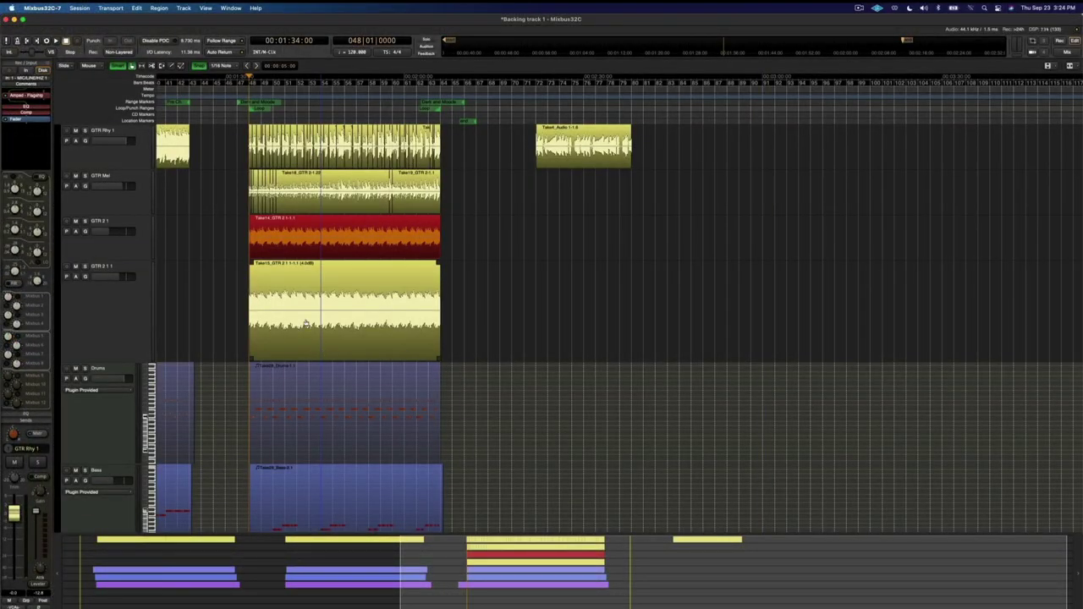
Solo the four GTR tracks, play and stop them, then select GTR Rhy 1.
scroll(224, 114, up, 1)
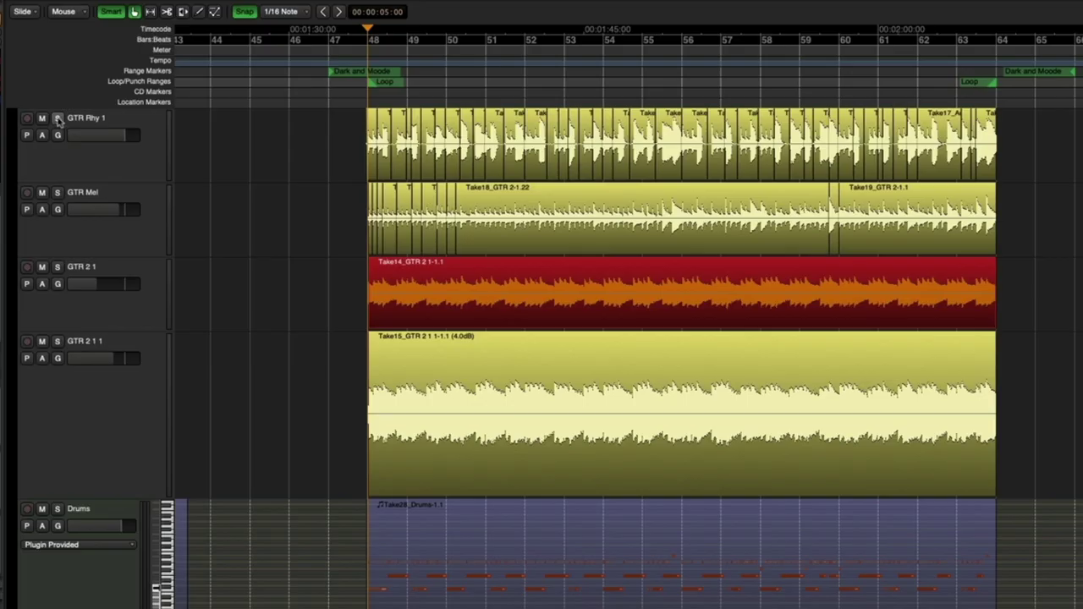
click(57, 119)
key(space)
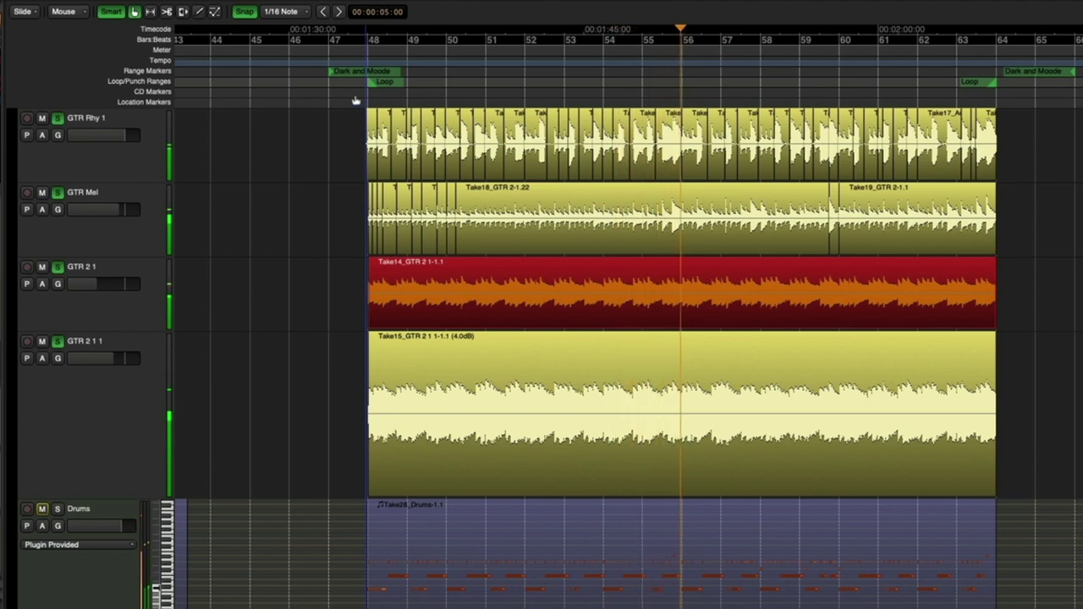
key(space)
click(154, 167)
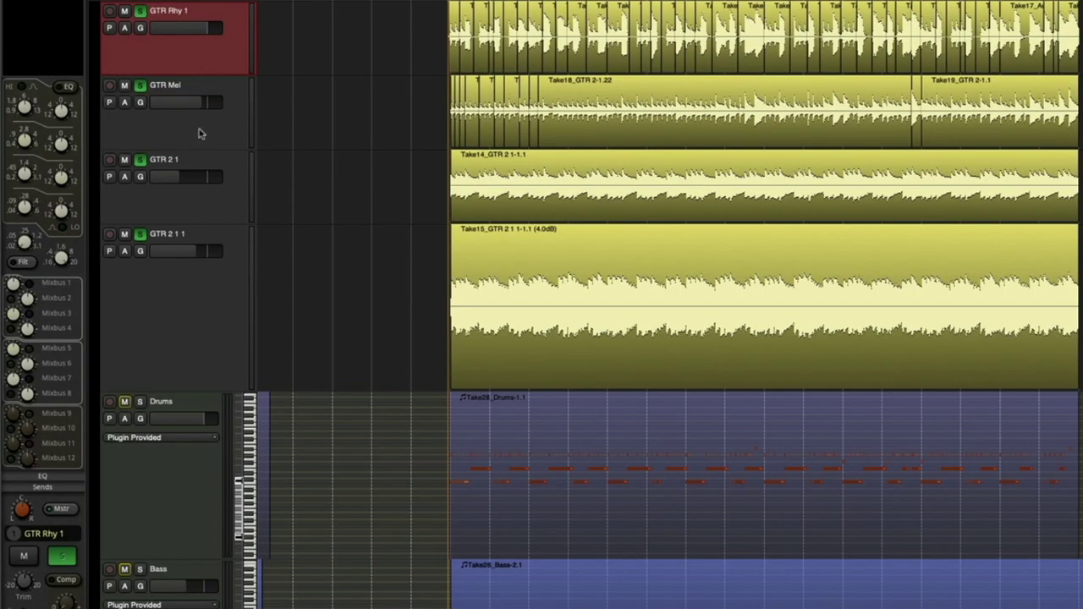
Show the strips for GTR Mel, GTR 2 1, GTR 2 1 1 and GTR Rhy 1, then open the mixer.
click(201, 133)
click(210, 201)
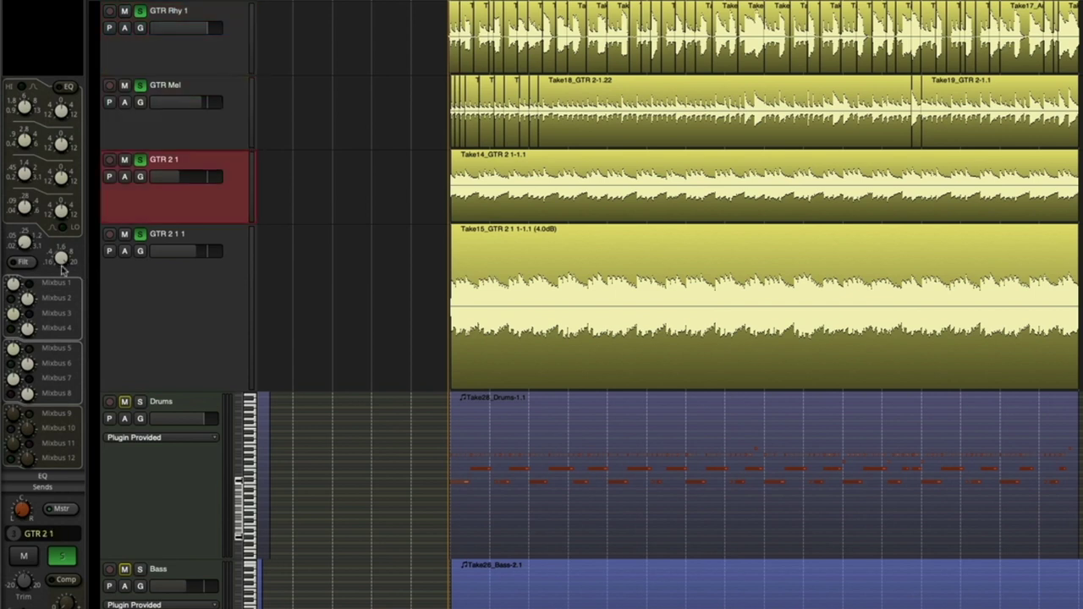
click(181, 327)
click(175, 61)
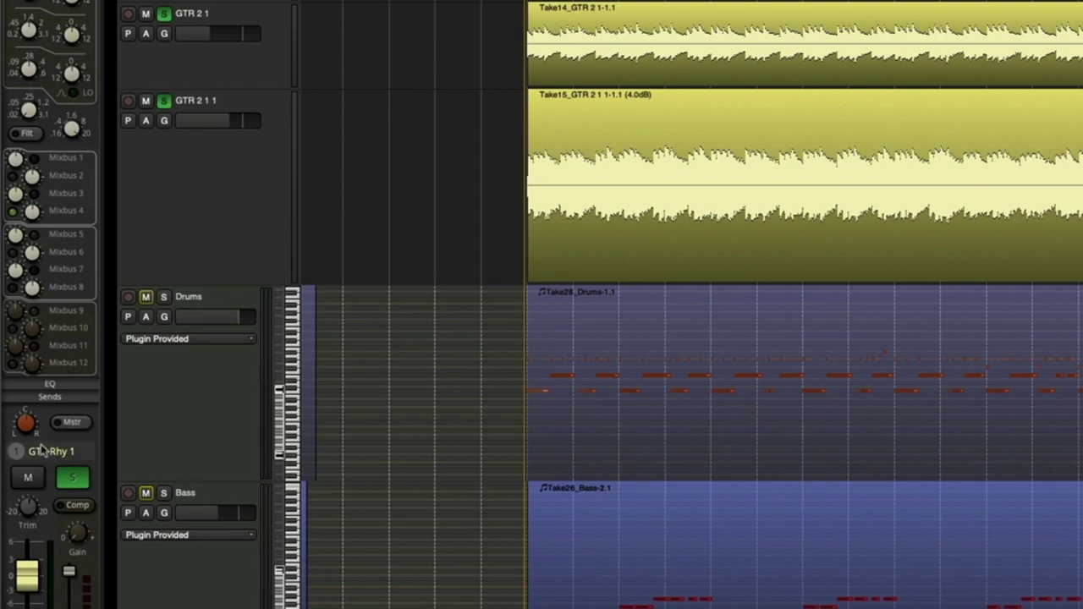
key(alt+m)
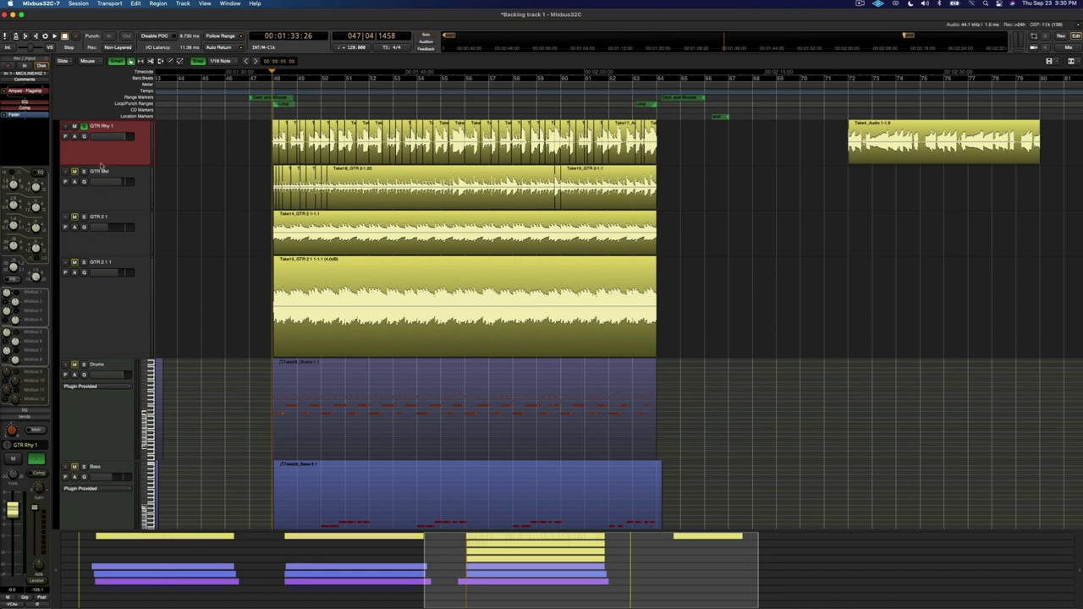
Step through the GTR Mel and GTR 2 1 1 tracks, then clear GTR Rhy 1's solo.
click(81, 195)
key(Up)
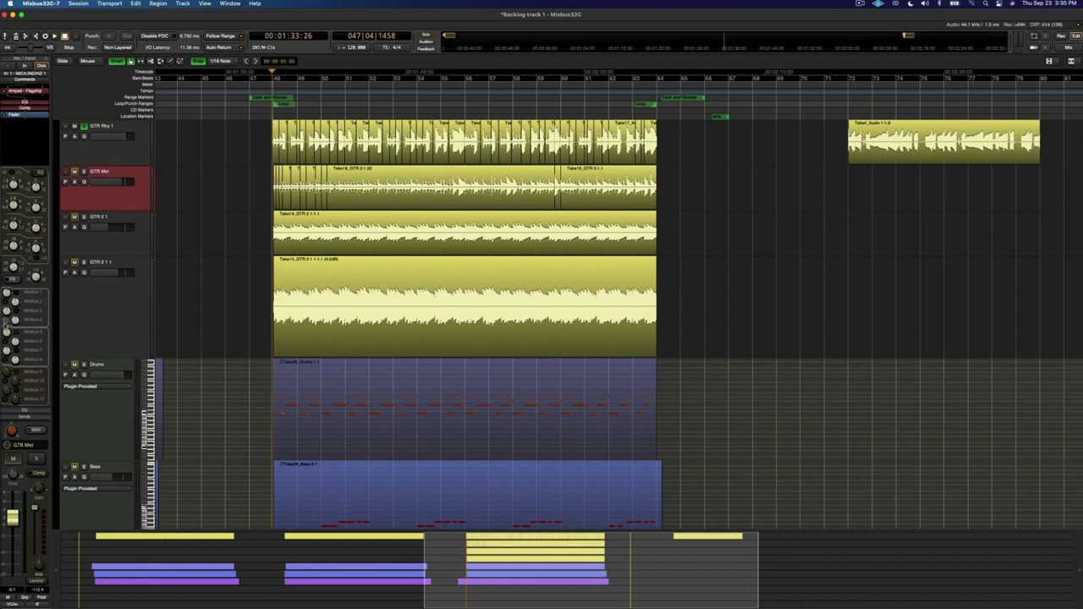
key(Down)
click(97, 320)
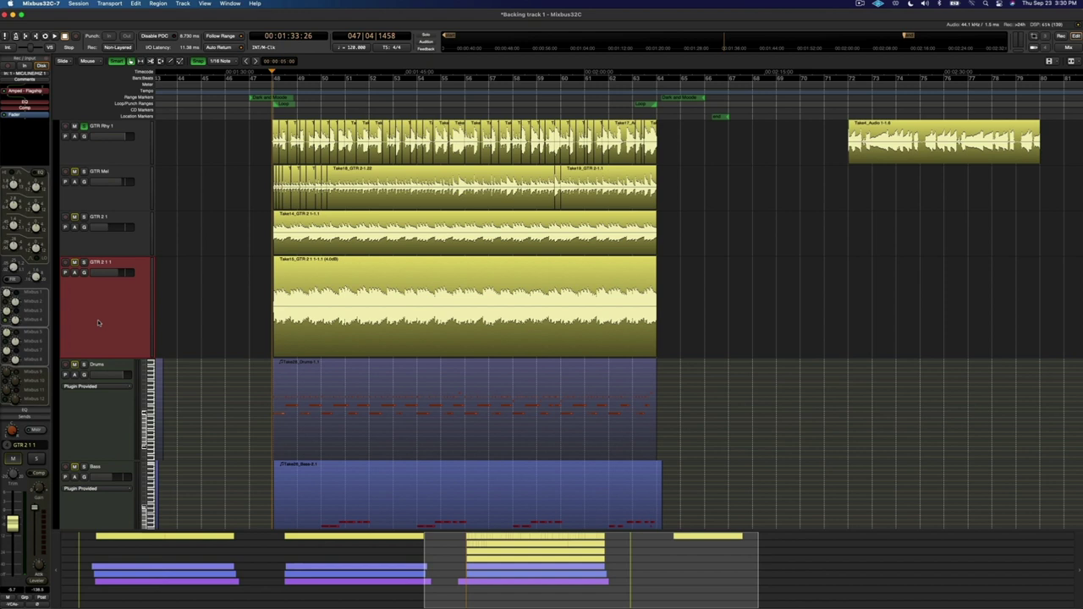
click(84, 125)
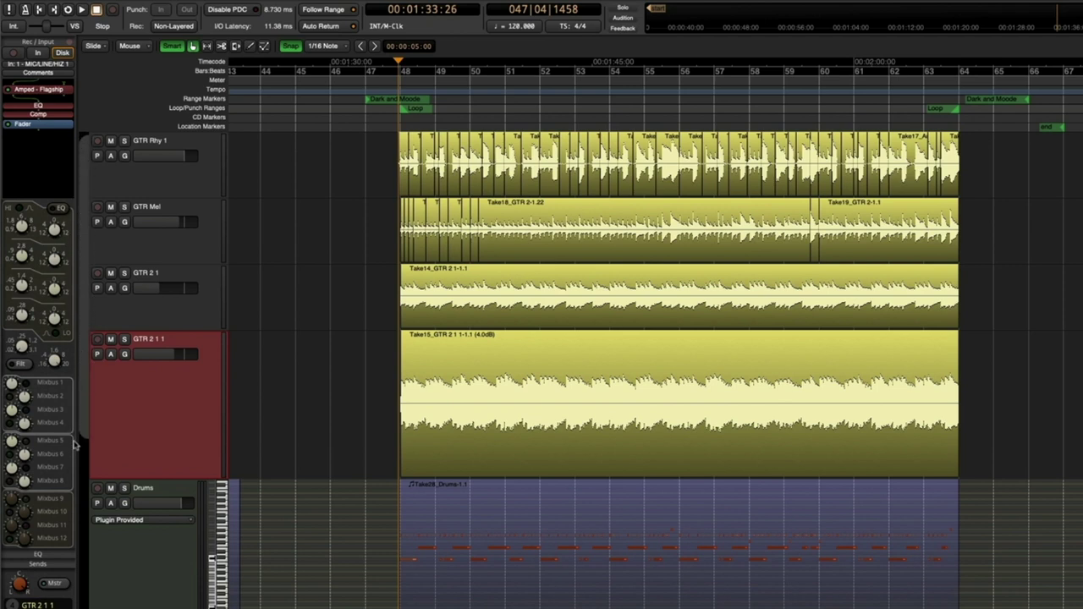
Create a green track group named 'GTR Group' from the four guitar tracks.
click(75, 483)
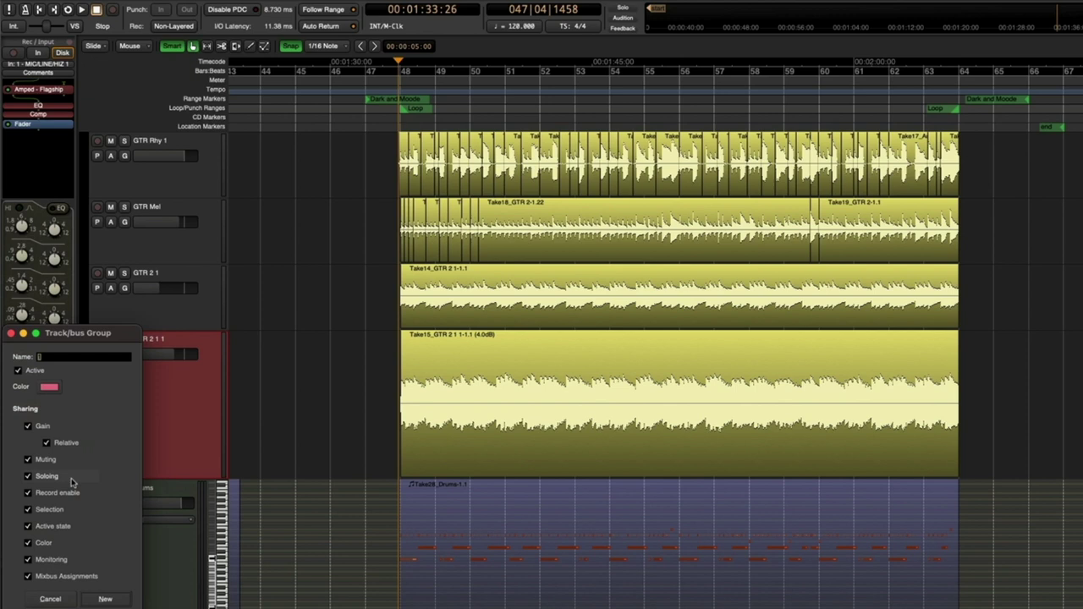
text(GTR Group)
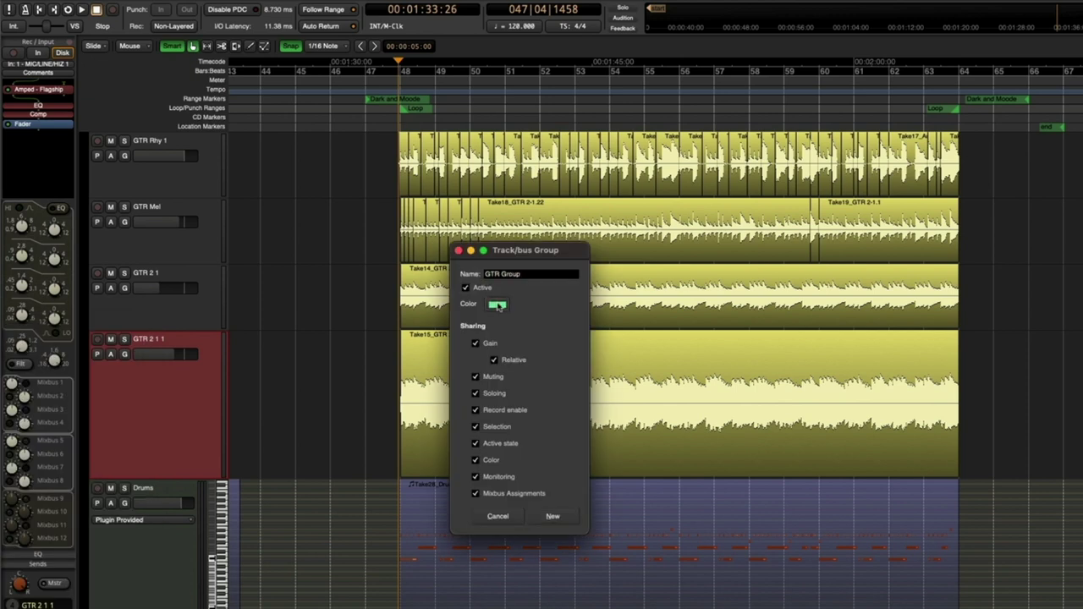
click(497, 304)
click(134, 120)
click(284, 142)
click(552, 516)
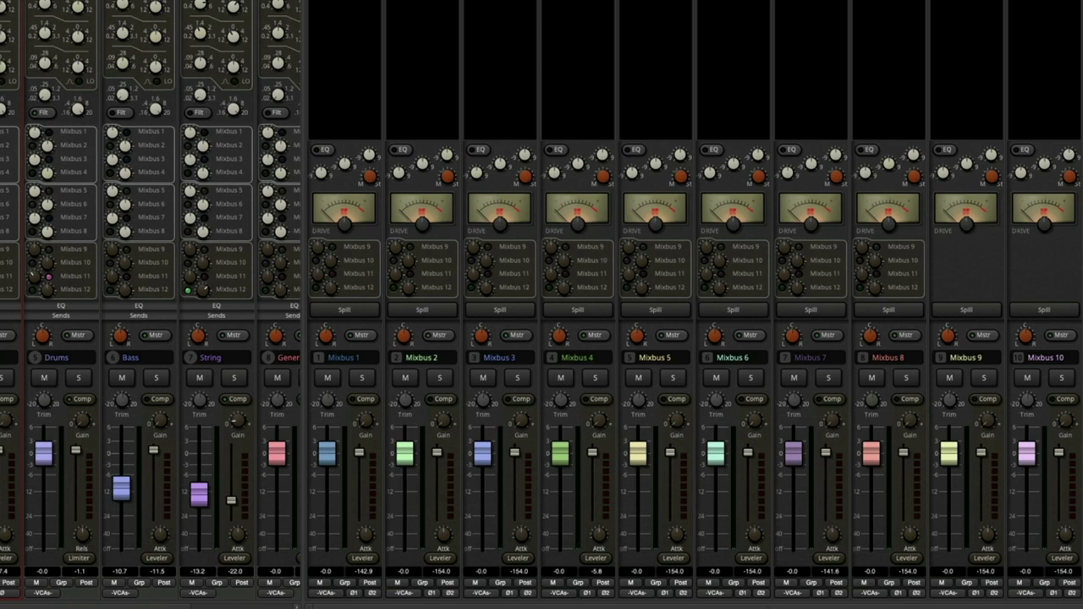
click(596, 380)
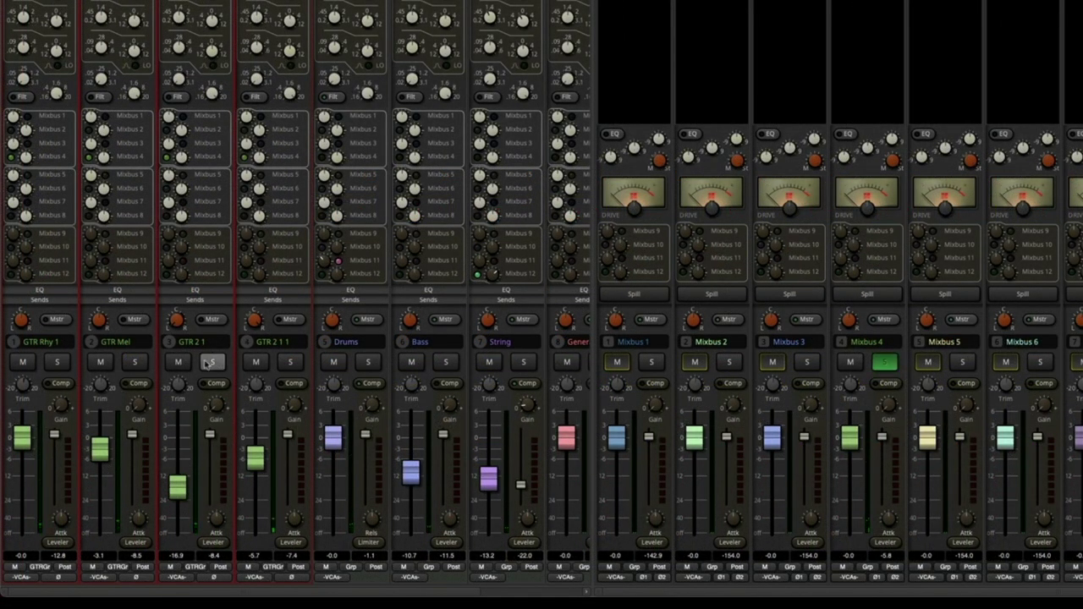
click(884, 361)
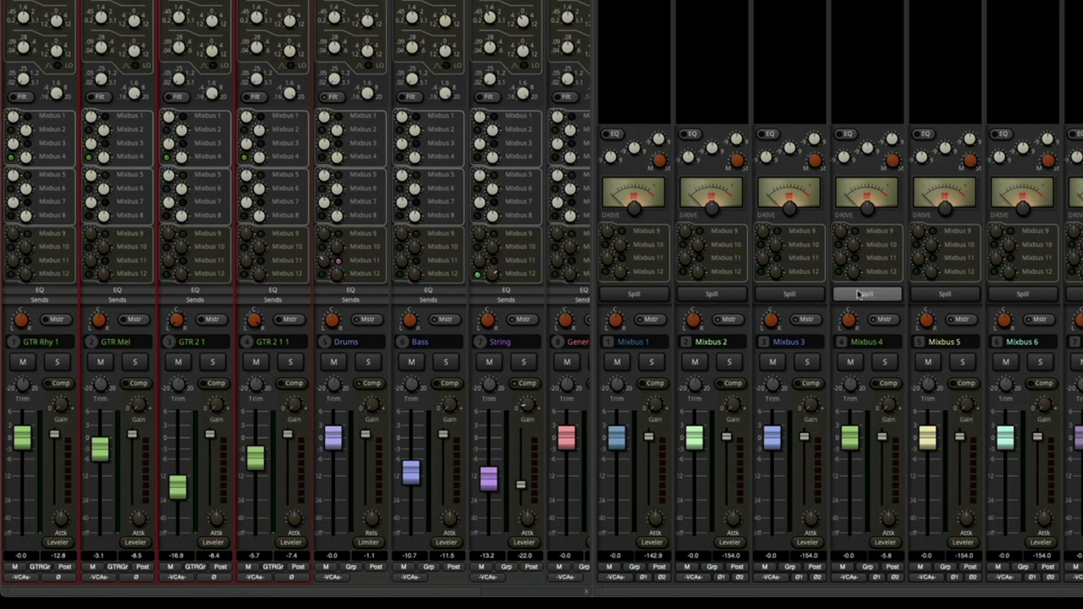
click(863, 298)
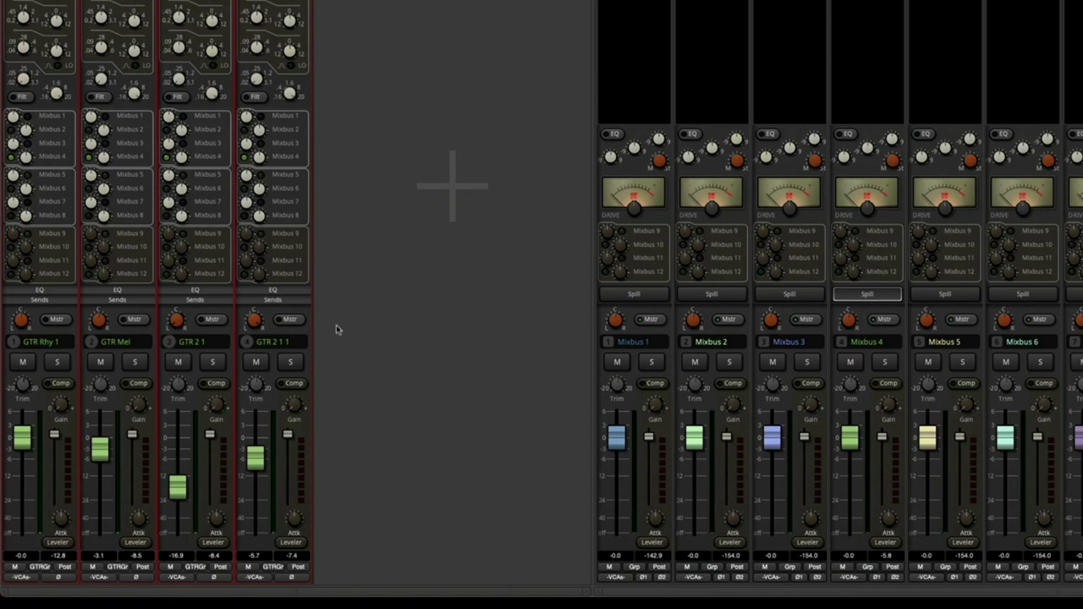
click(866, 294)
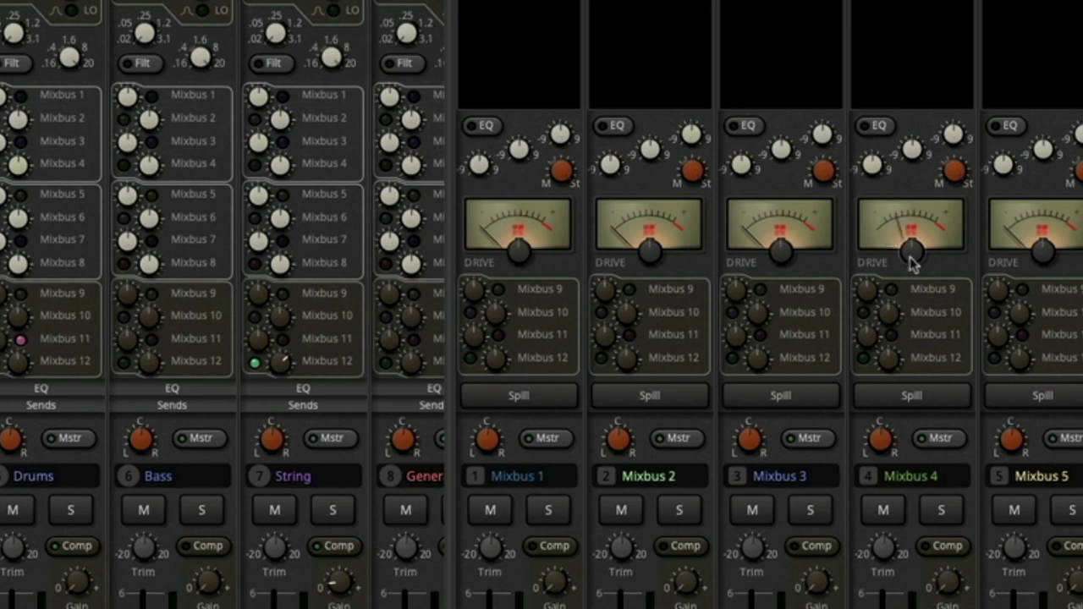
Push Mixbus 4's tape drive up for dirt, then pull it back down and select the strip.
drag(912, 261, 988, 5)
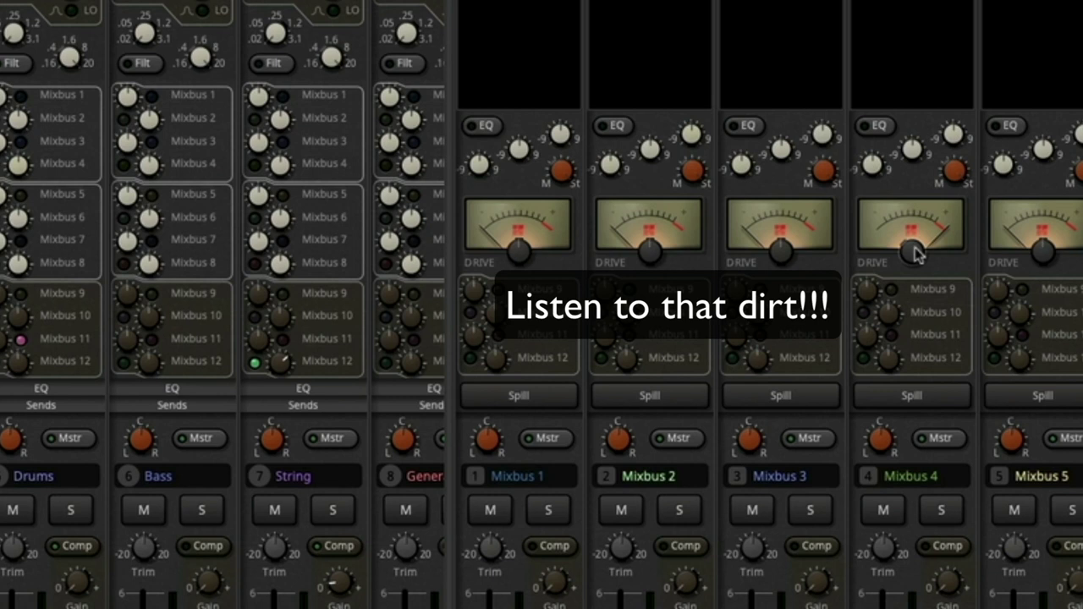
drag(912, 254, 935, 176)
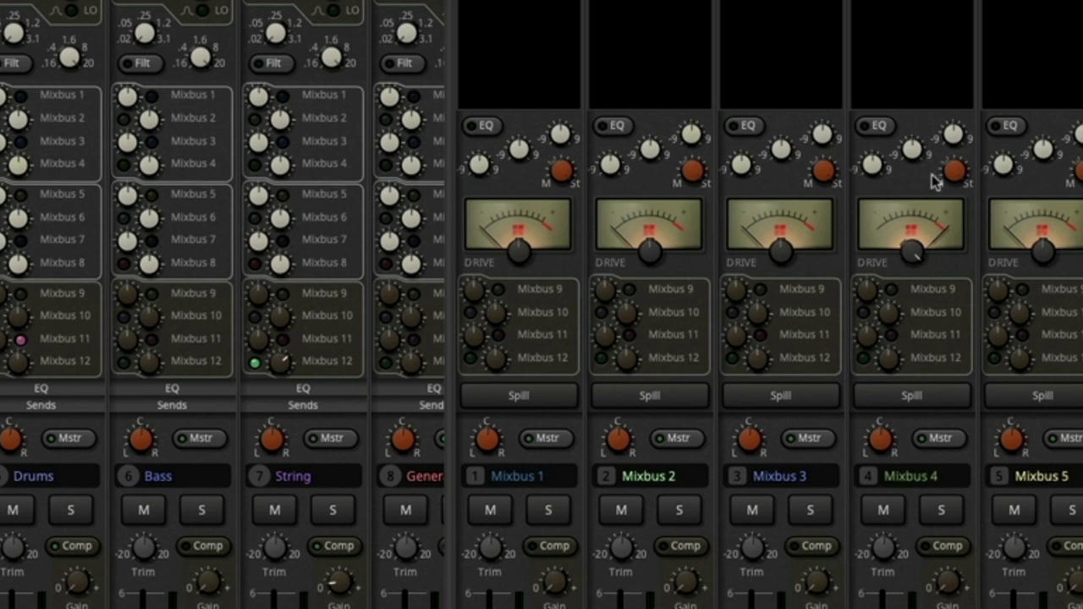
click(917, 259)
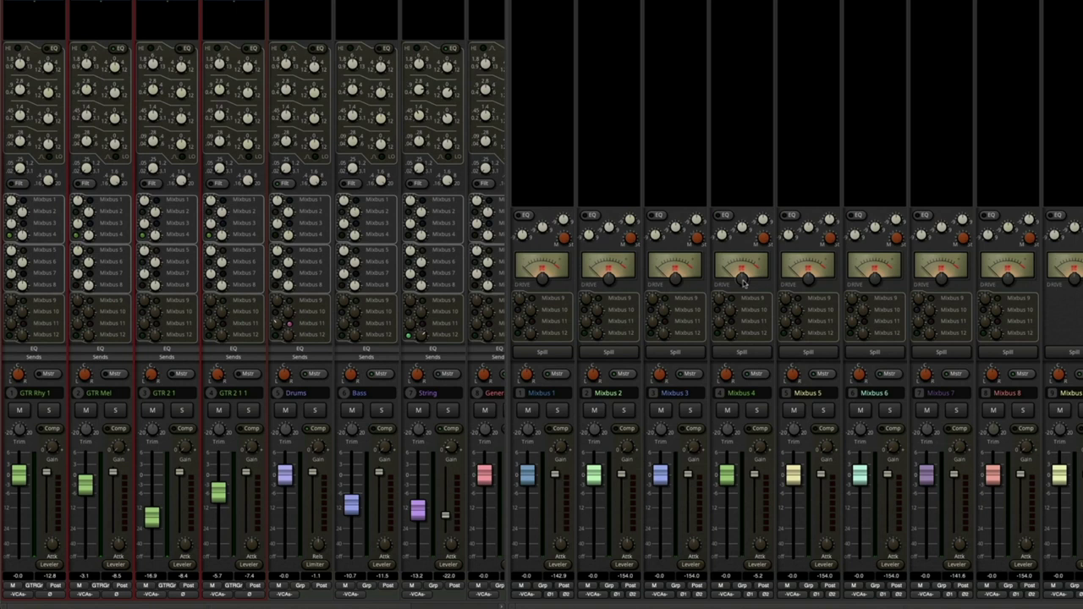
click(753, 286)
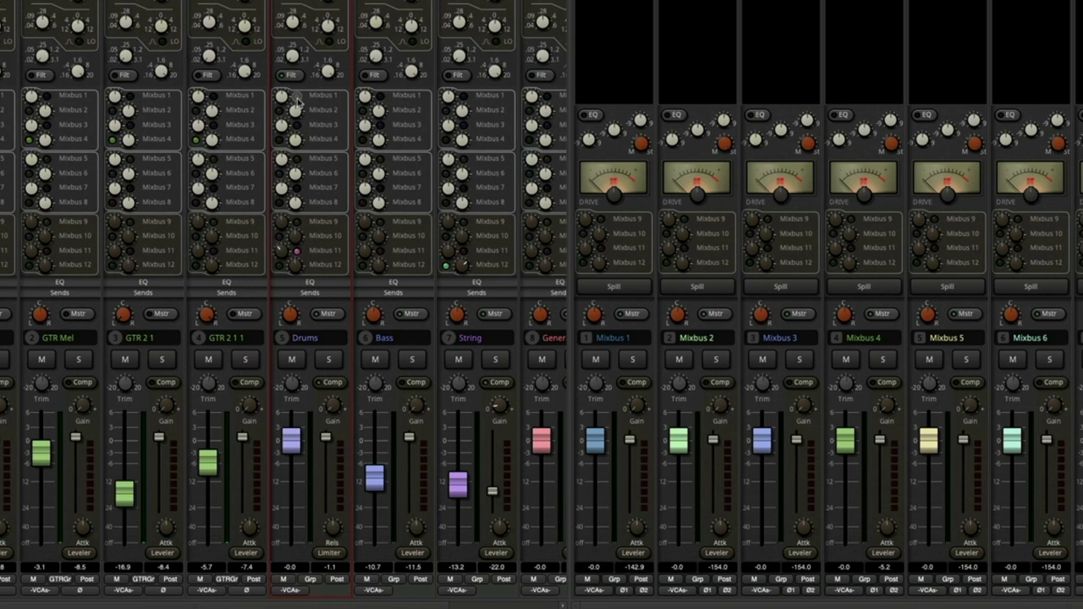
Solo Mixbus 1 and raise its tape drive for low-end saturation.
click(631, 361)
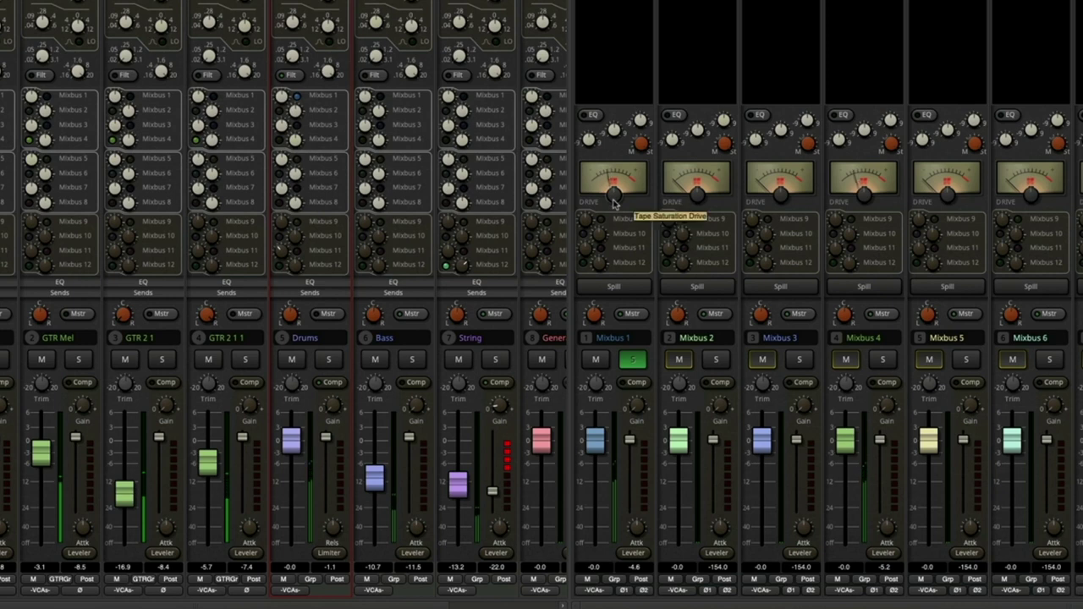
drag(614, 198, 636, 105)
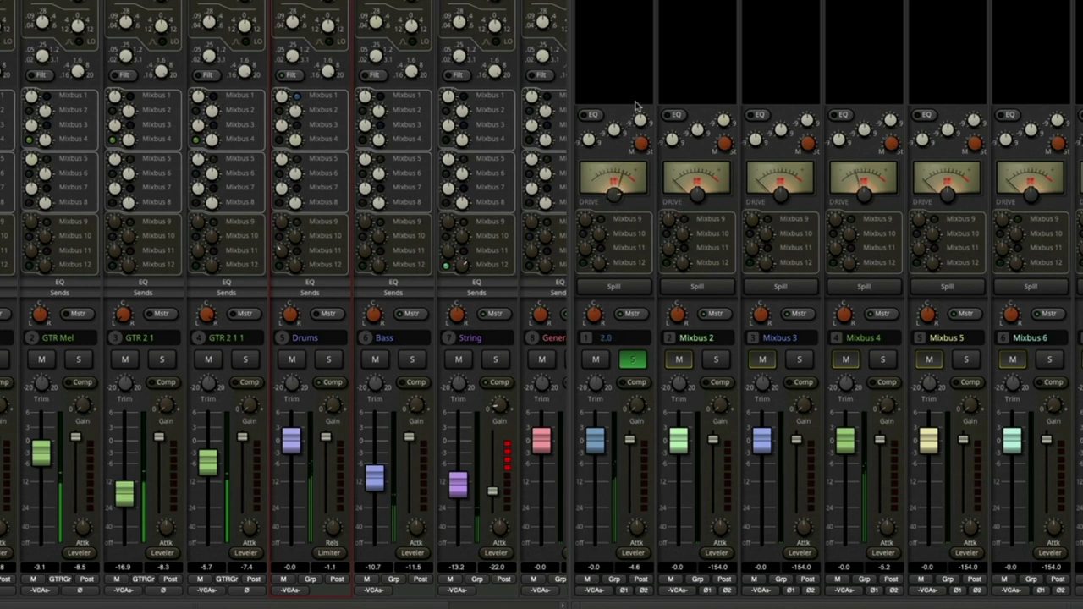
drag(612, 201, 619, 180)
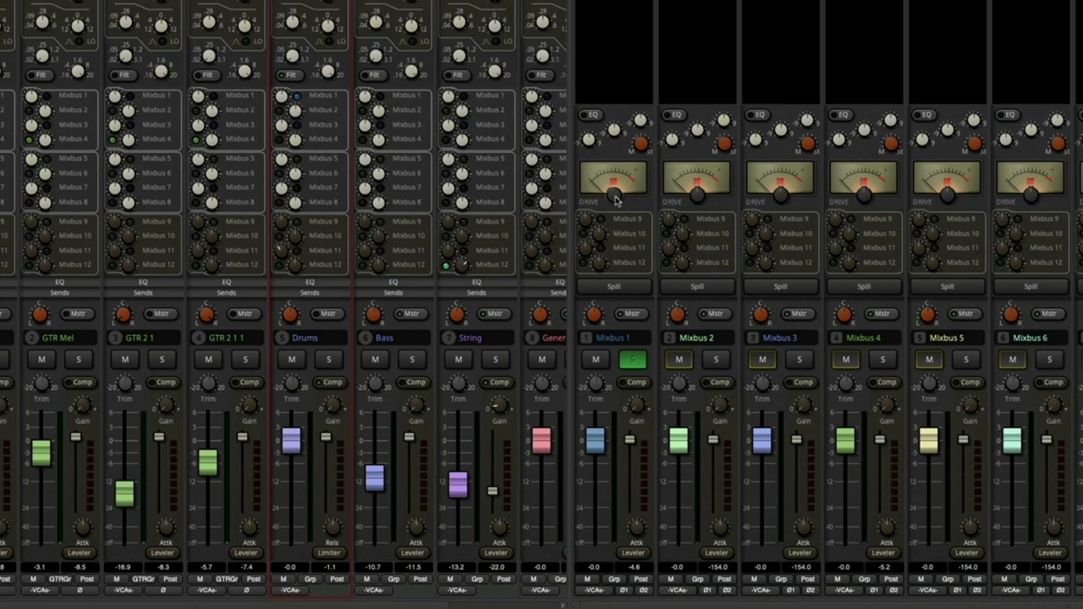
Unsolo Mixbus 1, then switch Mixbus 2's dynamics to an active Compressor and solo it.
click(632, 360)
click(365, 122)
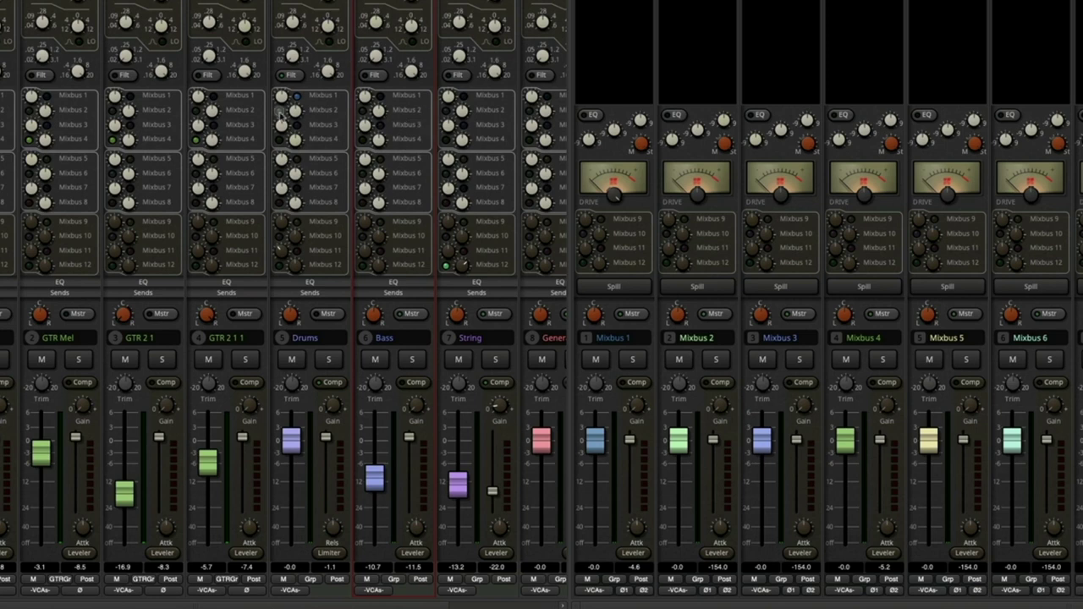
drag(713, 439, 715, 552)
click(715, 551)
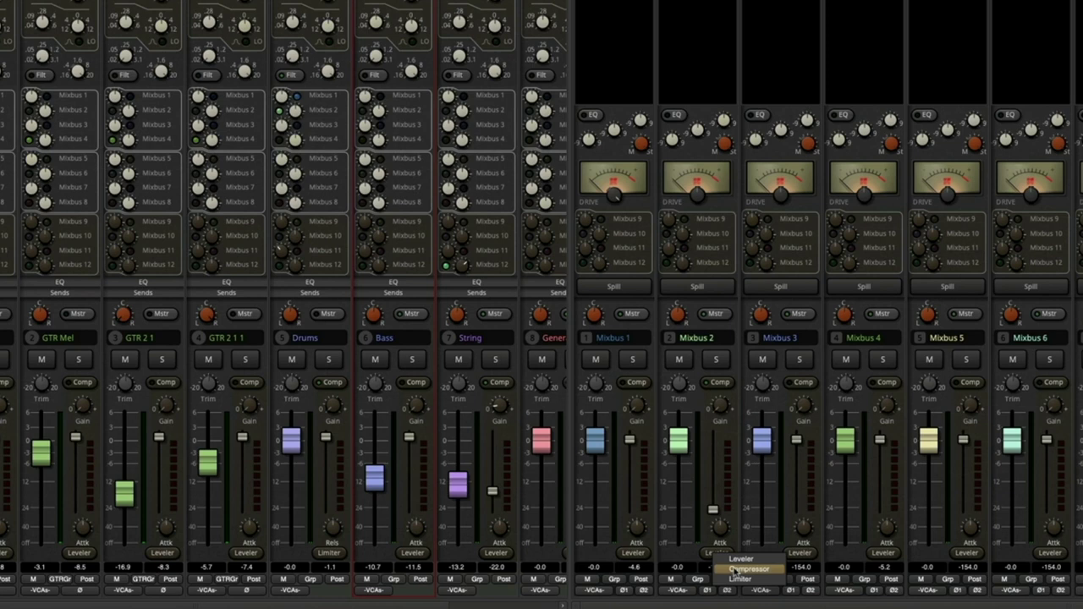
click(736, 569)
click(716, 360)
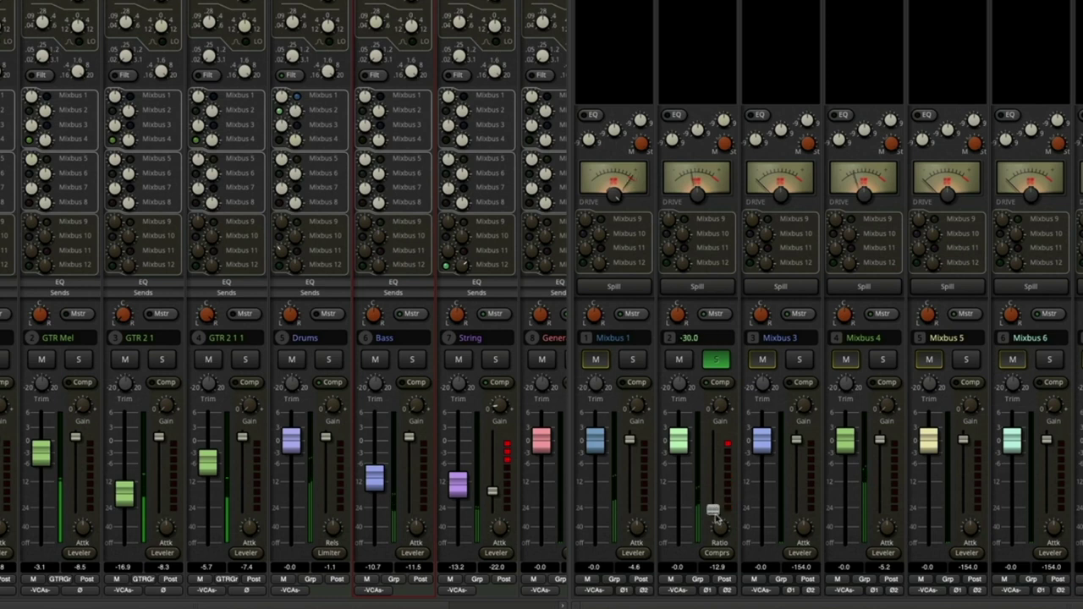
click(722, 383)
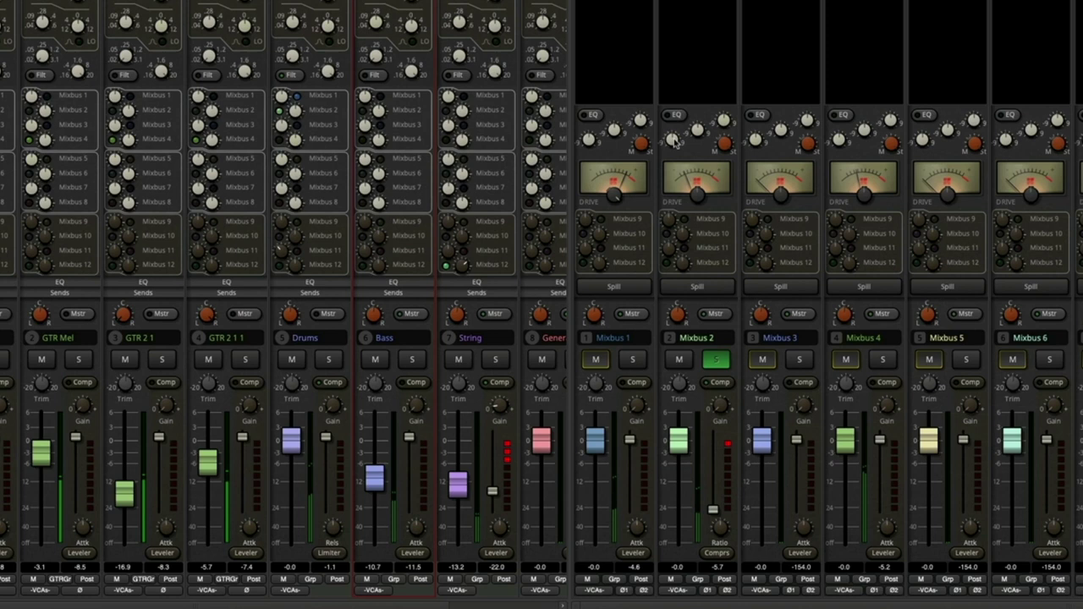
Cut two EQ bands on Mixbus 2, lower its fader to -8.7 and set drive to 10.0.
drag(674, 141, 659, 200)
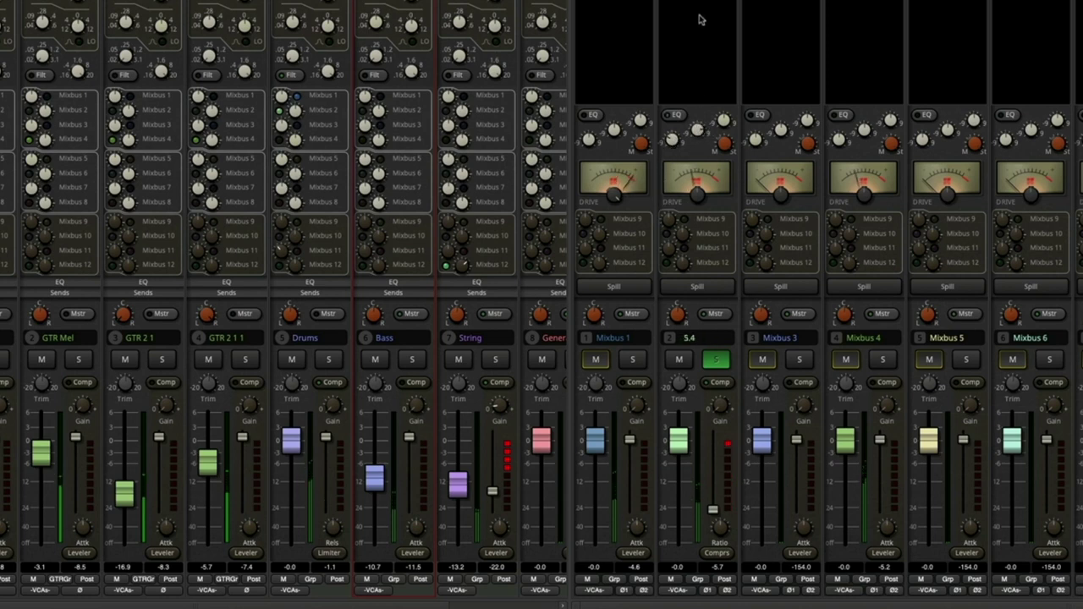
drag(717, 146, 717, 197)
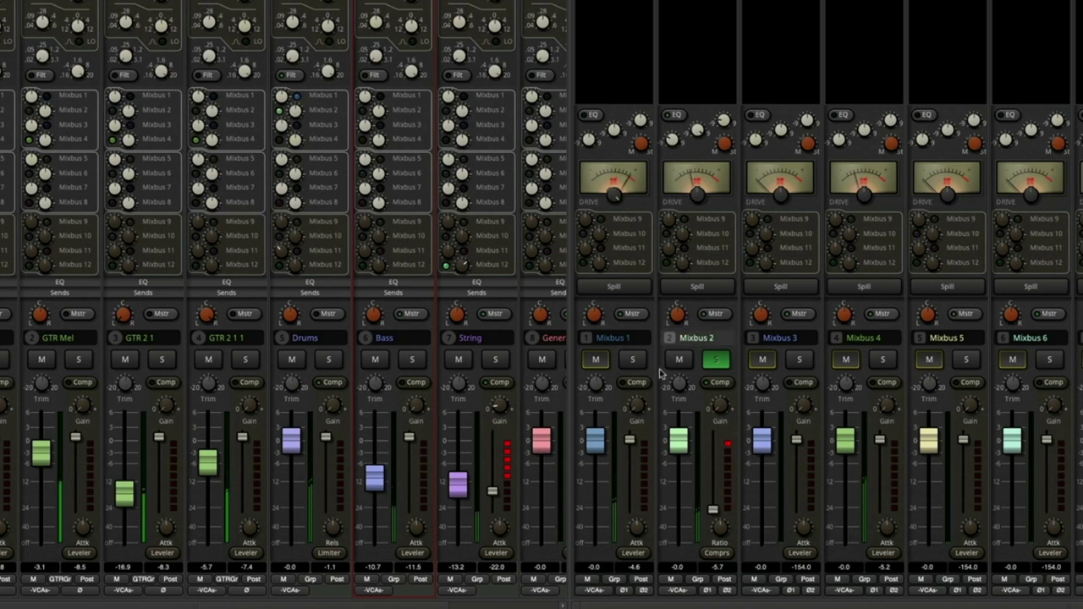
click(633, 360)
drag(682, 457, 672, 572)
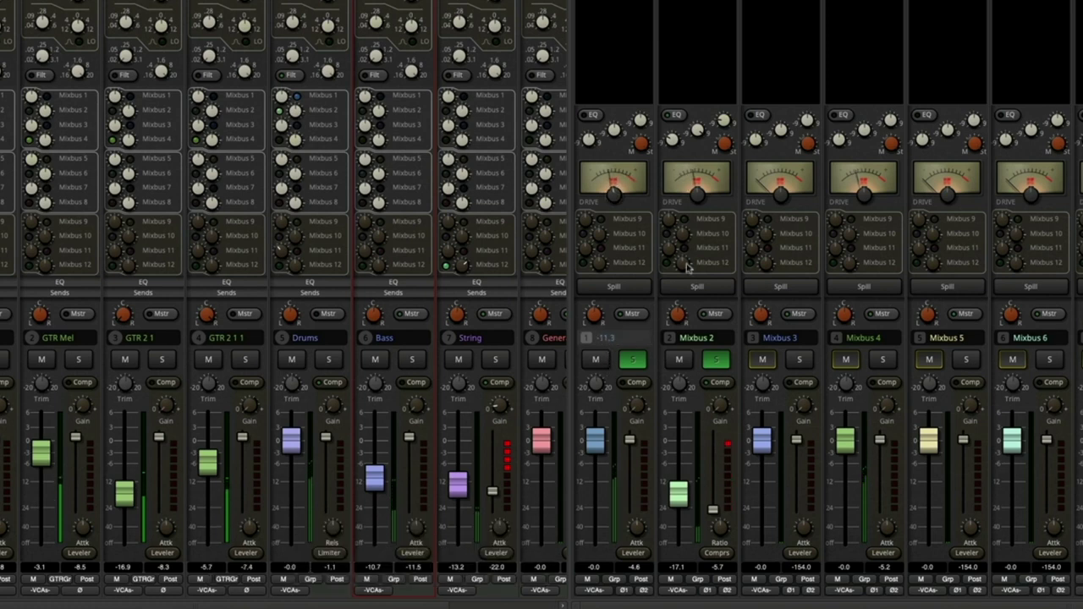
drag(726, 87, 746, 64)
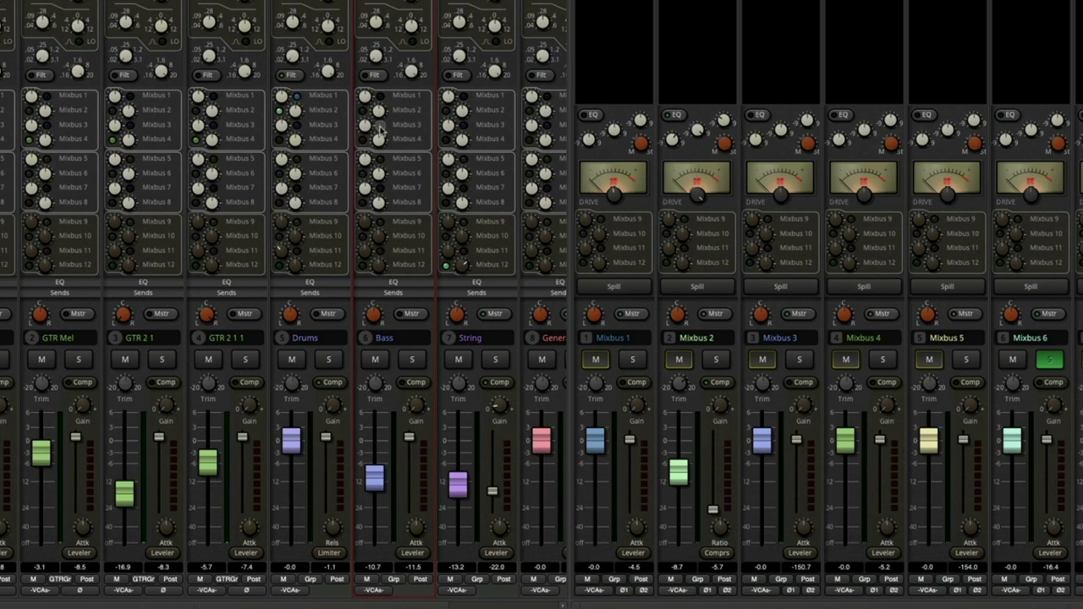
Solo and play Mixbus 3, set it to Compressor at -20.0 threshold, and raise its drive.
click(799, 360)
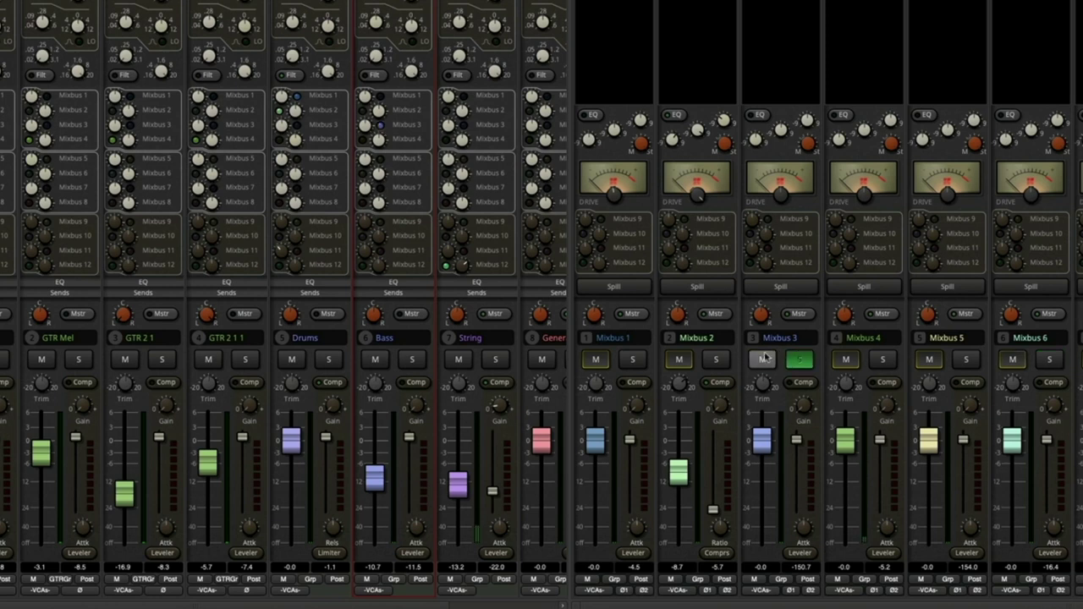
key(space)
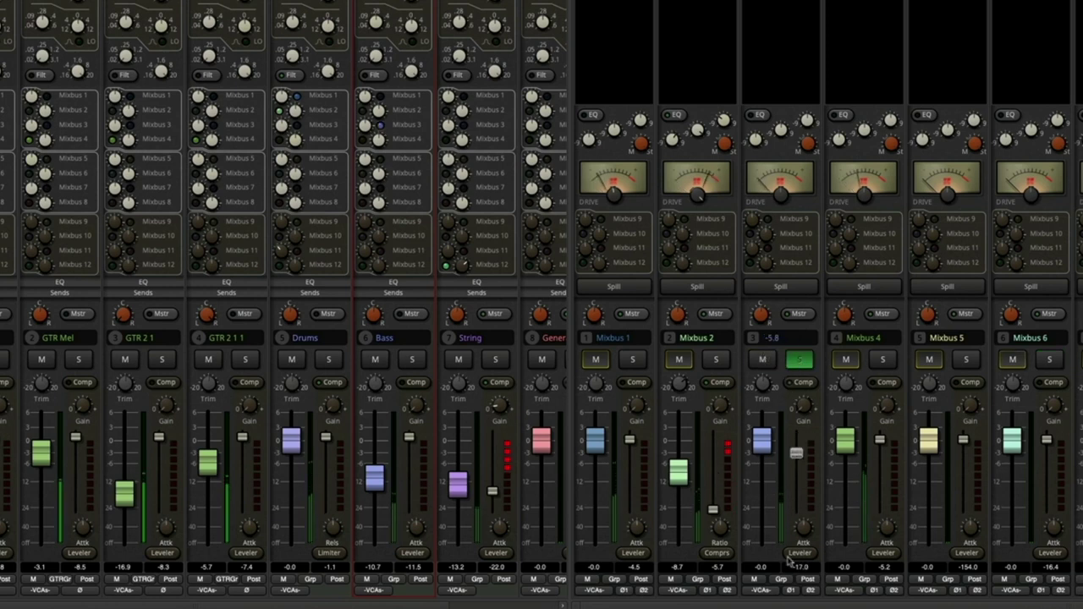
drag(796, 440, 797, 490)
drag(805, 576, 807, 593)
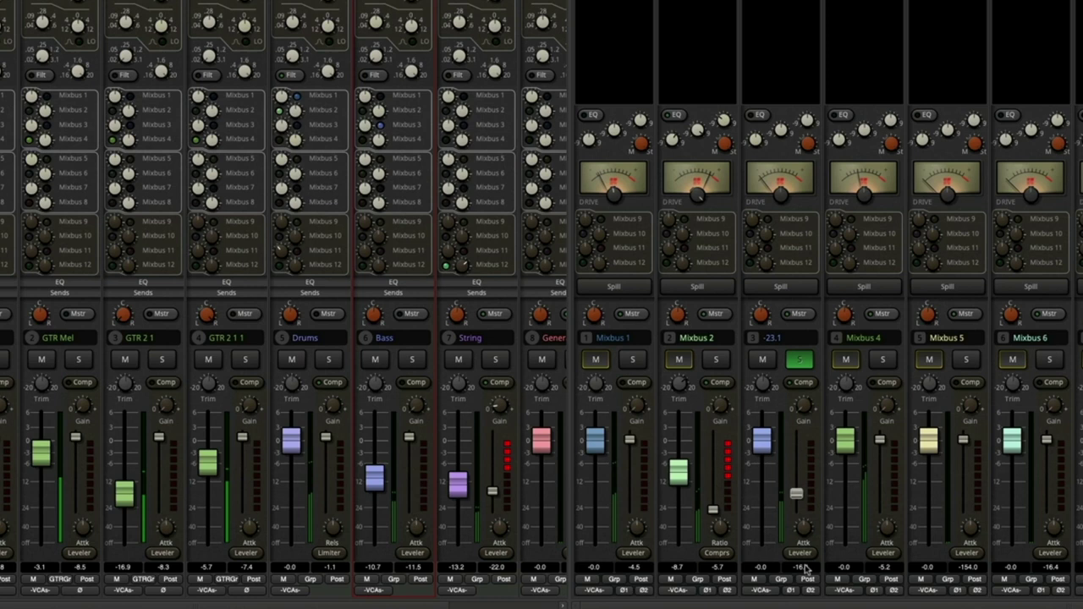
click(800, 553)
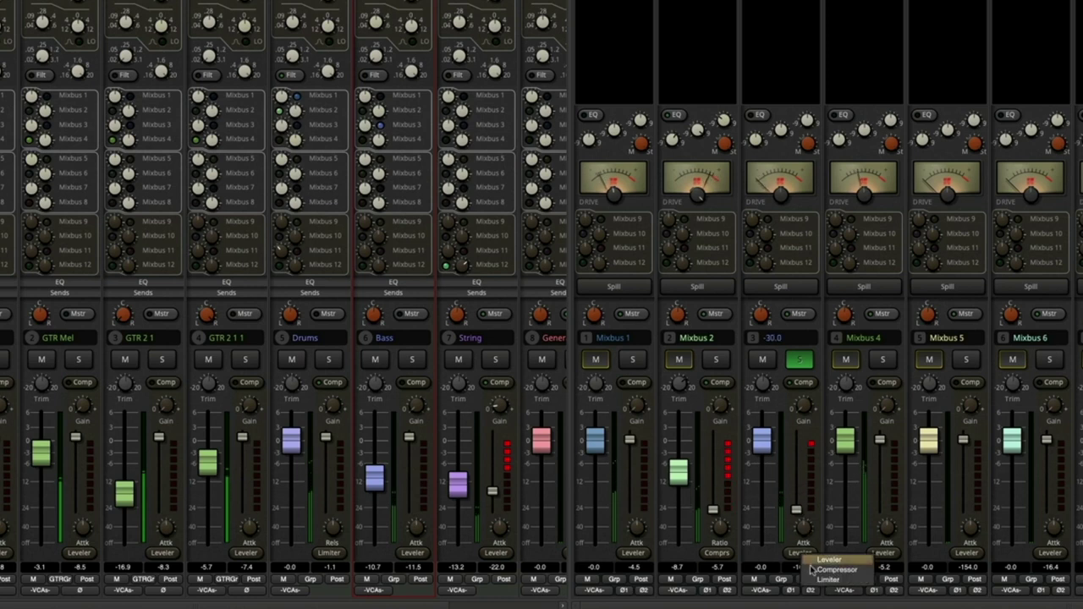
click(811, 568)
drag(796, 511, 798, 421)
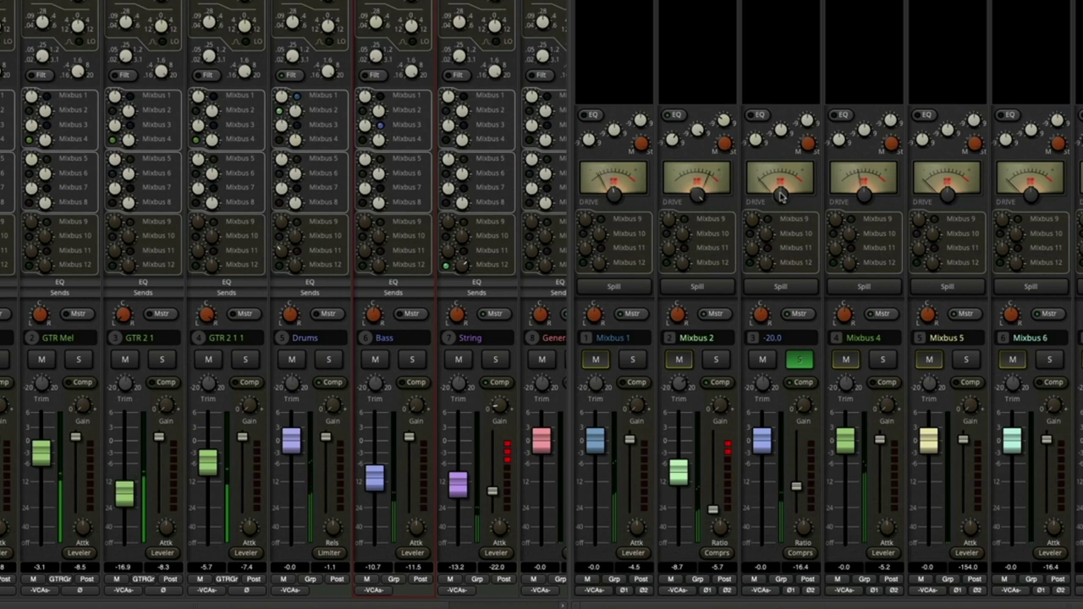
drag(782, 196, 789, 173)
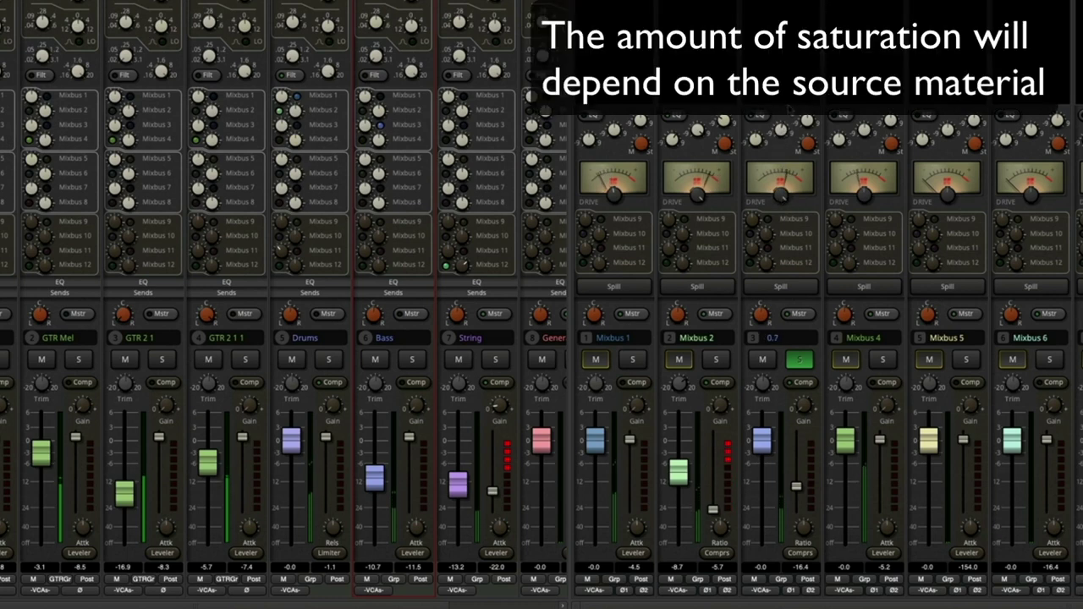
scroll(788, 110, up, 2)
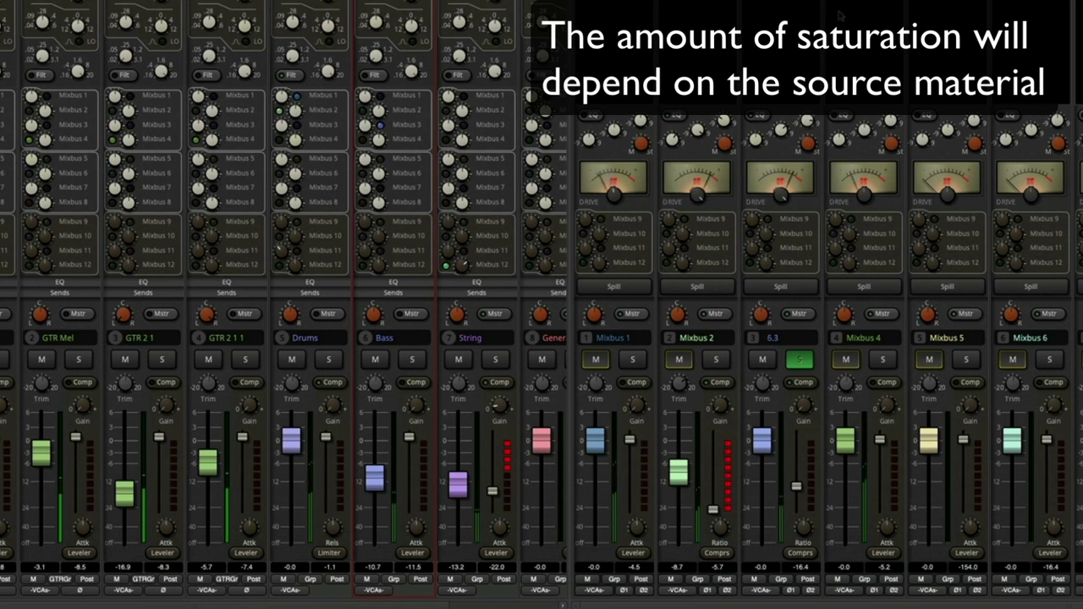
click(749, 181)
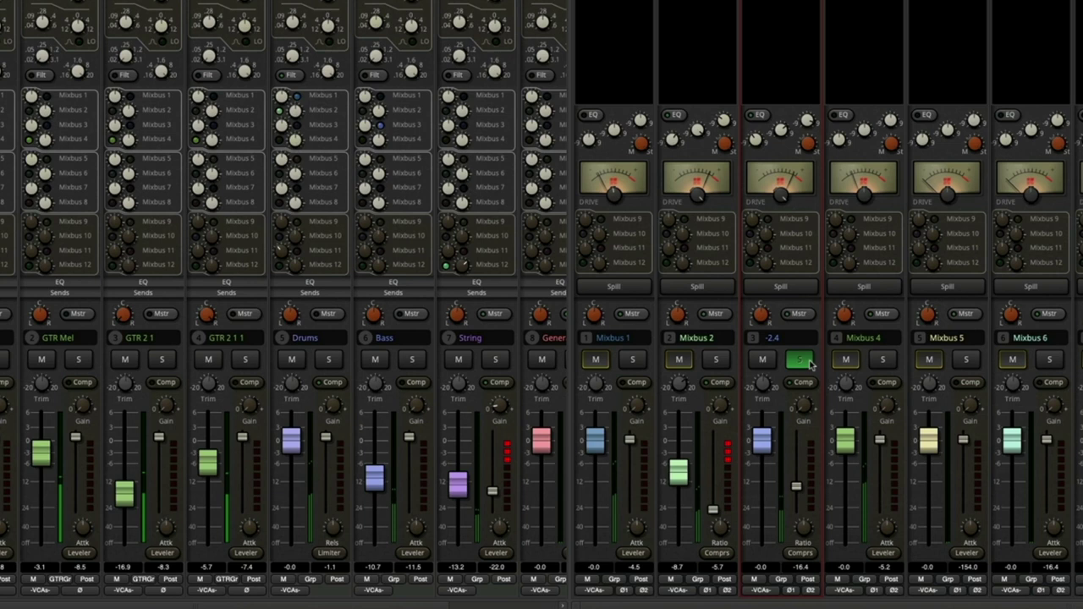
Solo Mixbus 1 and 2, ease Mixbus 2 down to -9.3 and raise Mixbus 3's trim to 2.8.
click(636, 361)
click(715, 360)
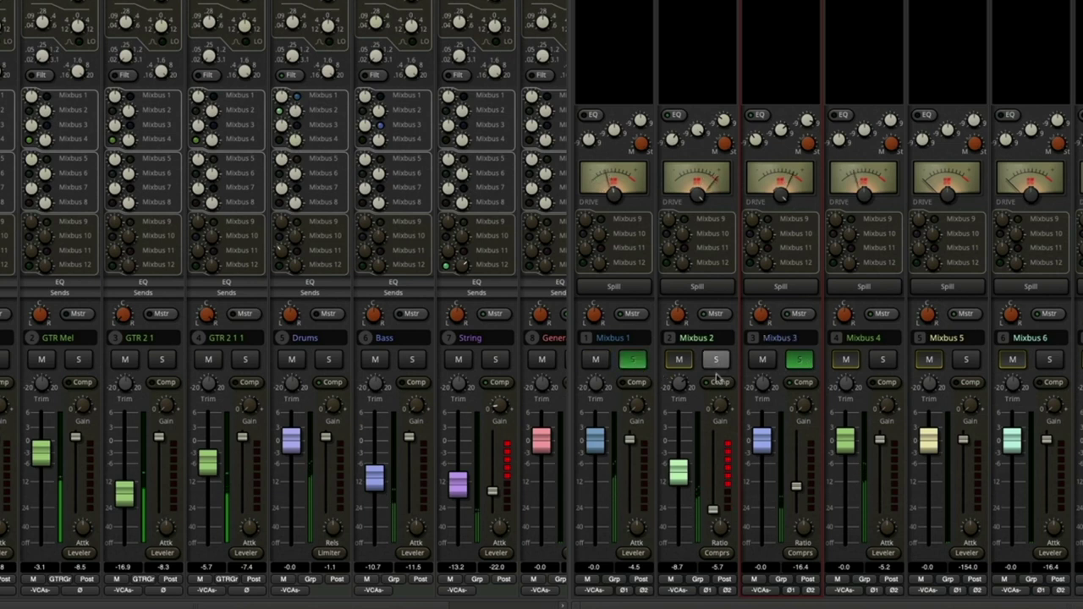
drag(687, 468, 687, 473)
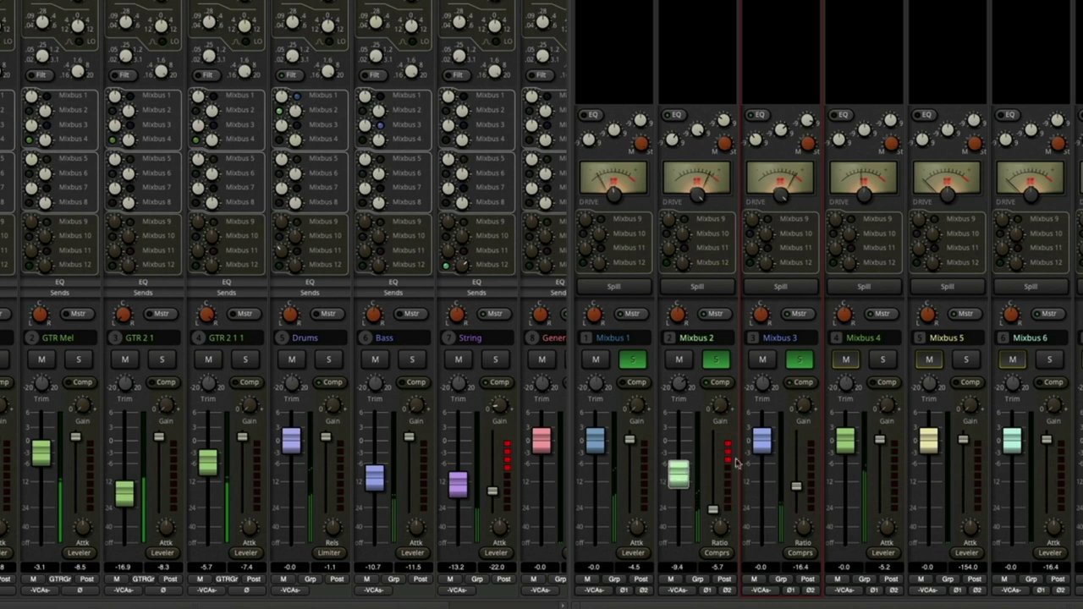
mouse_move(766, 375)
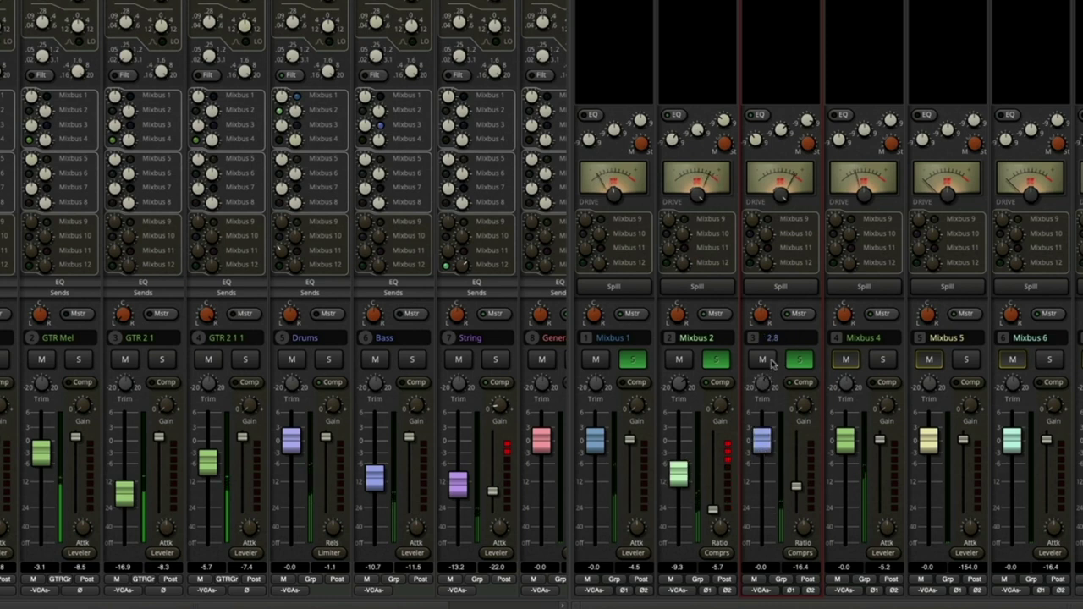
scroll(770, 363, up, 2)
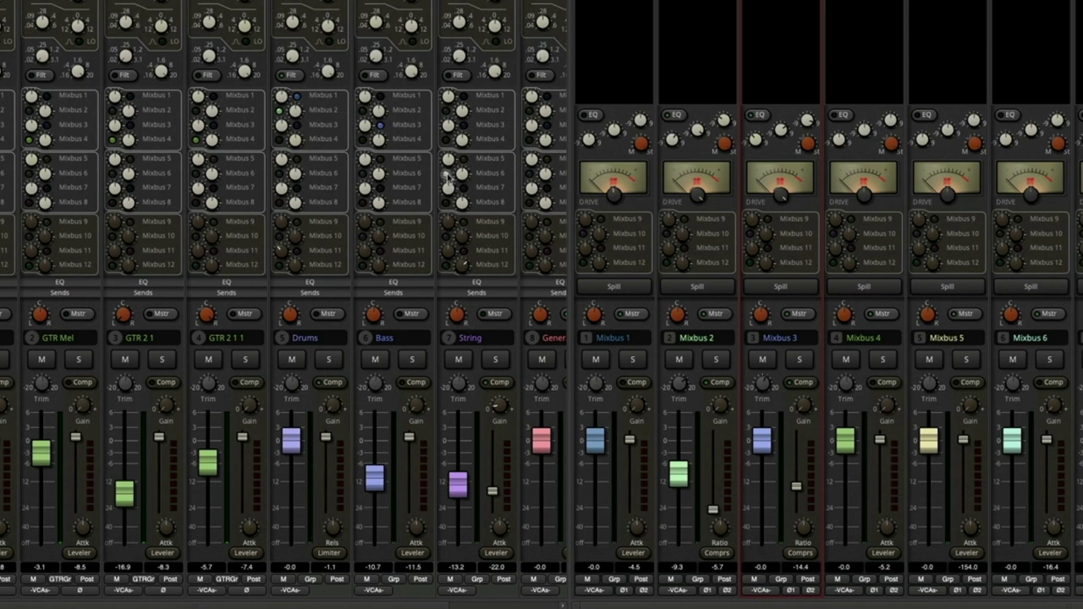
Turn on the solo button of the Mixbus 6 bus strip.
click(1049, 359)
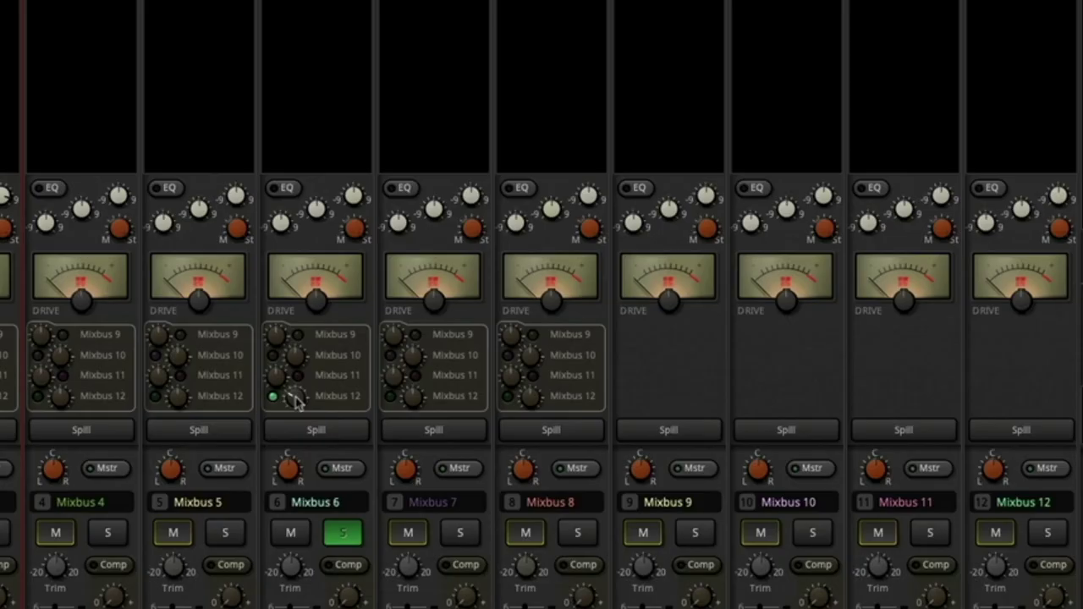
Solo Mixbus 12, set Mixbus 6's send level to Mixbus 12, then clear all solos.
shift+click(295, 397)
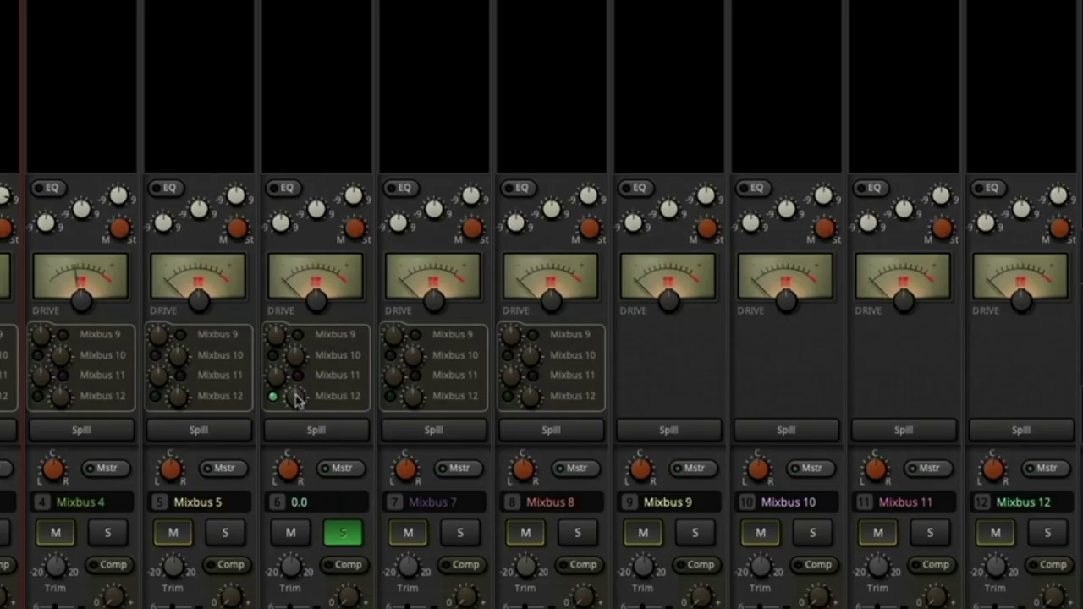
click(1050, 534)
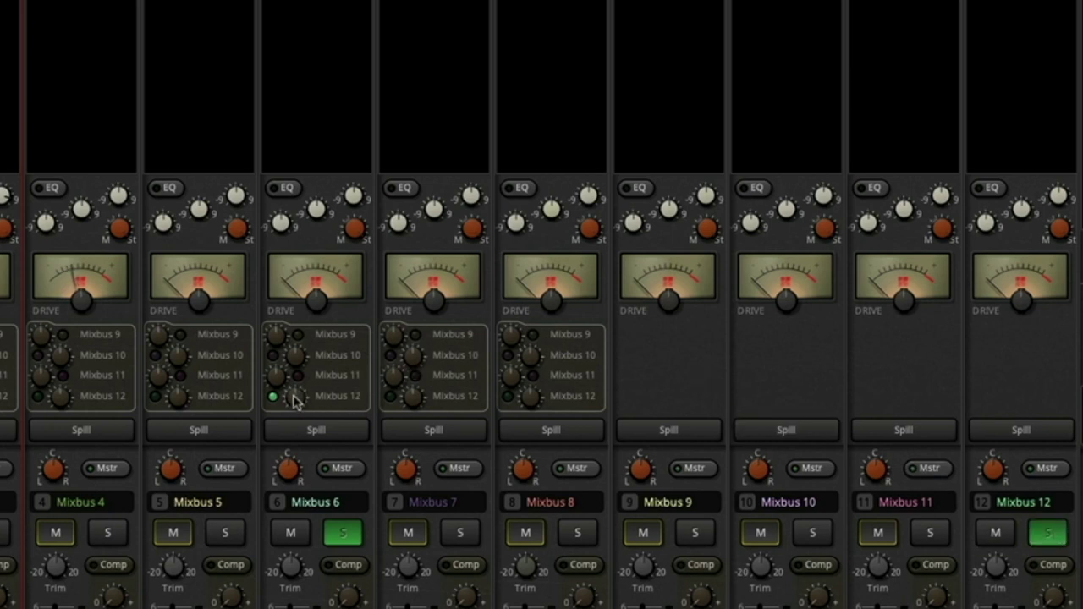
drag(295, 401, 320, 225)
drag(294, 408, 293, 563)
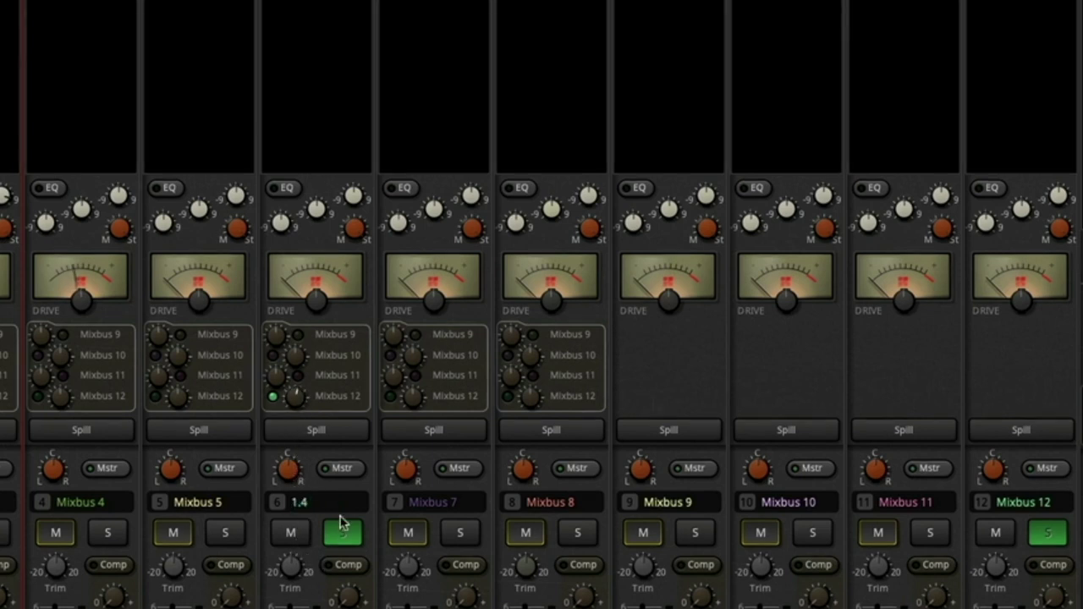
click(342, 531)
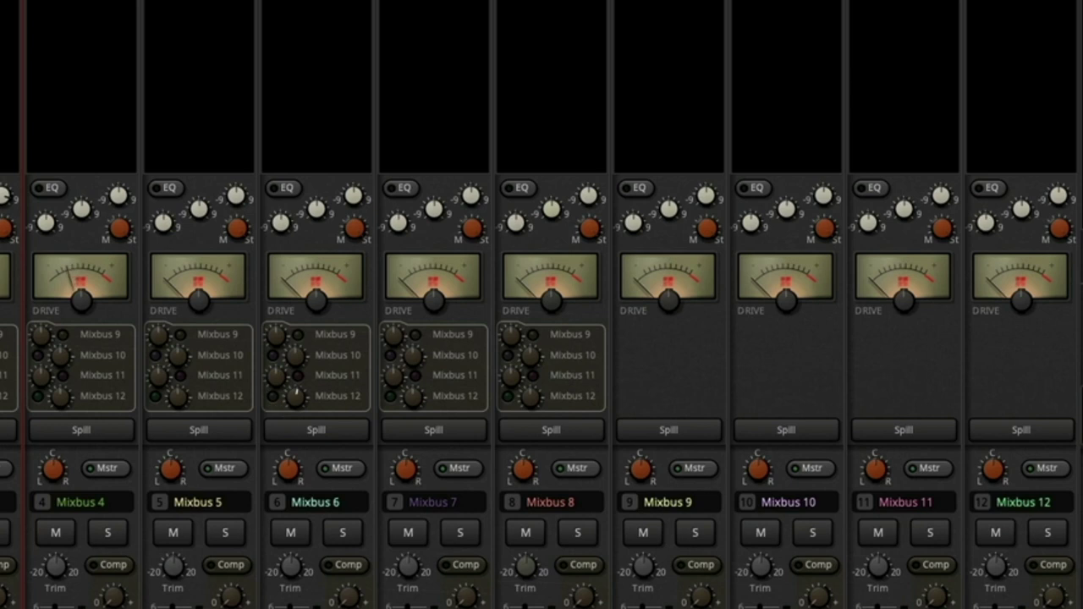
Adjust Mixbus 6's input trim and engage its send to Mixbus 12, left at about 0.6.
drag(294, 578, 322, 506)
click(273, 398)
scroll(290, 574, up, 2)
scroll(290, 578, down, 1)
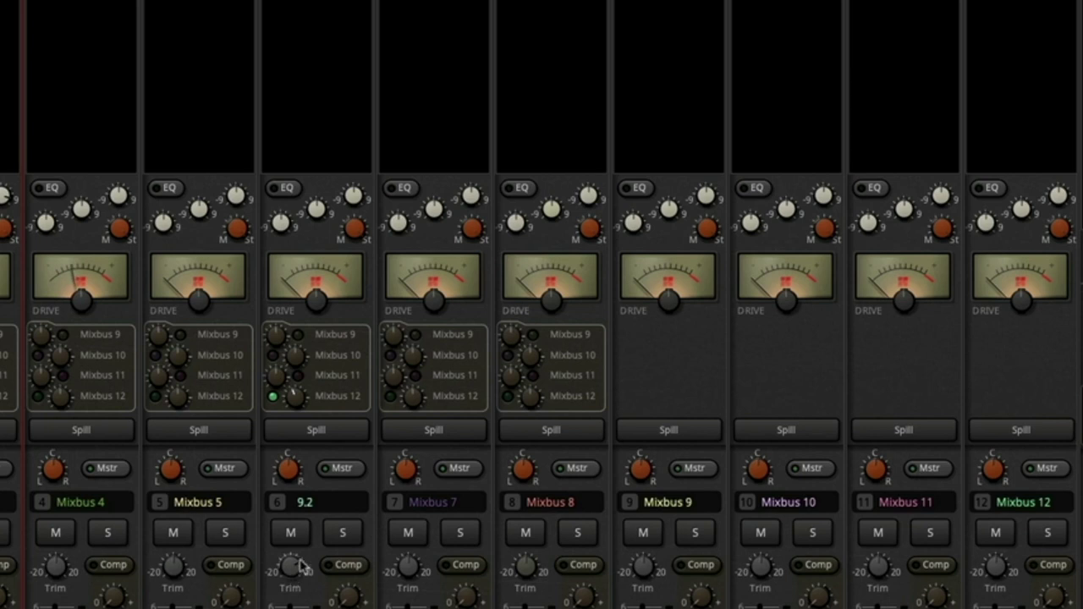
mouse_move(305, 368)
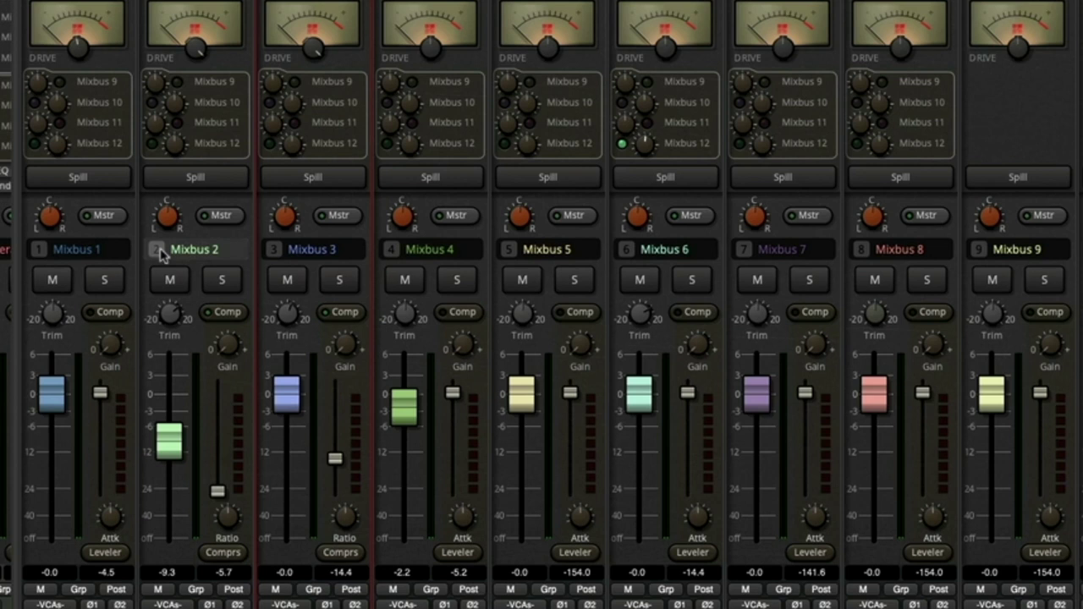
Solo Mixbus 1, switch on its Mixbus 11 send and bring the send level back up.
click(103, 280)
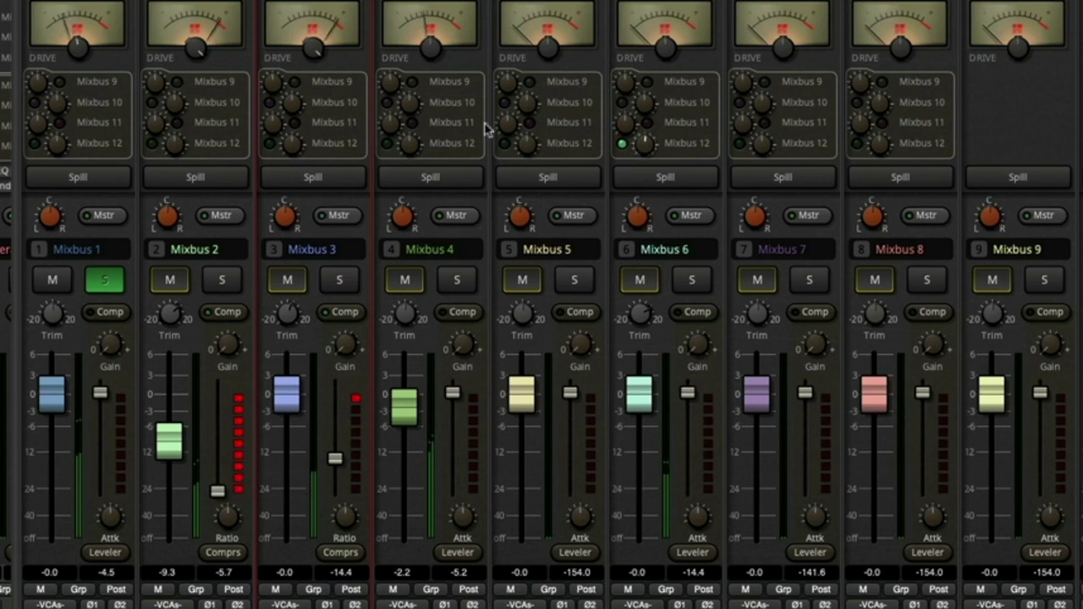
click(59, 125)
drag(37, 131, 27, 218)
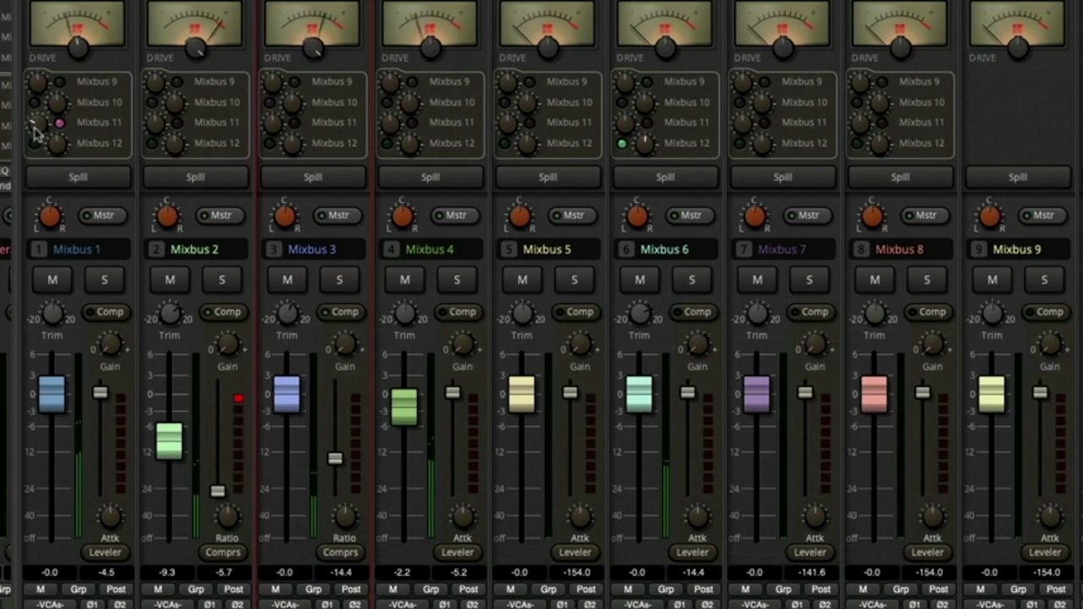
drag(34, 126, 44, 105)
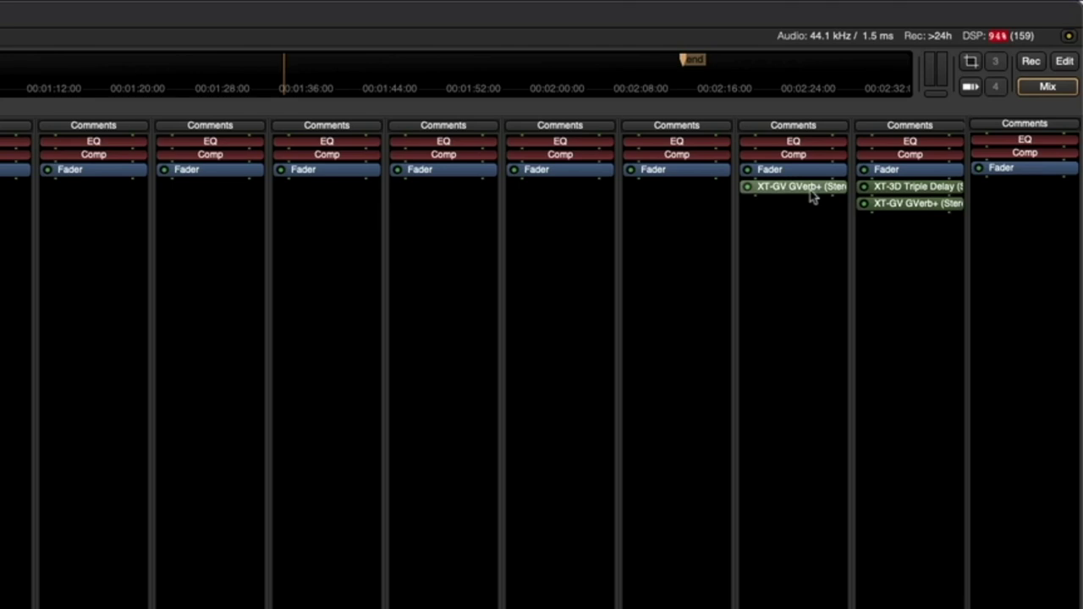
Open the GVerb+ reverb, then engage GTR 2 1 1's Mixbus 10 send at minimum (-76.9).
double_click(812, 196)
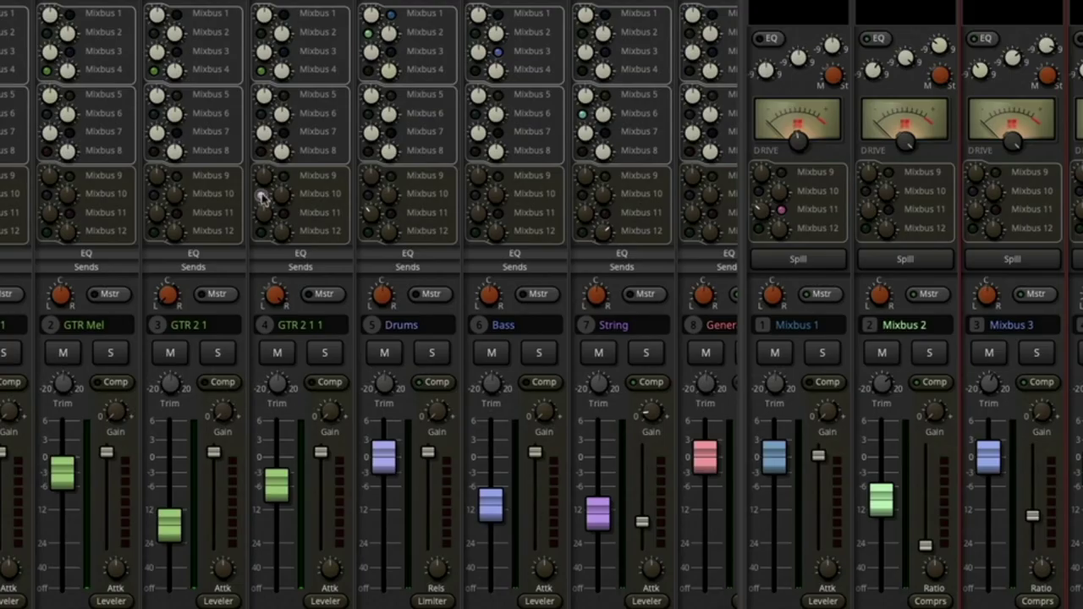
click(261, 197)
drag(283, 194, 326, 153)
drag(282, 196, 284, 462)
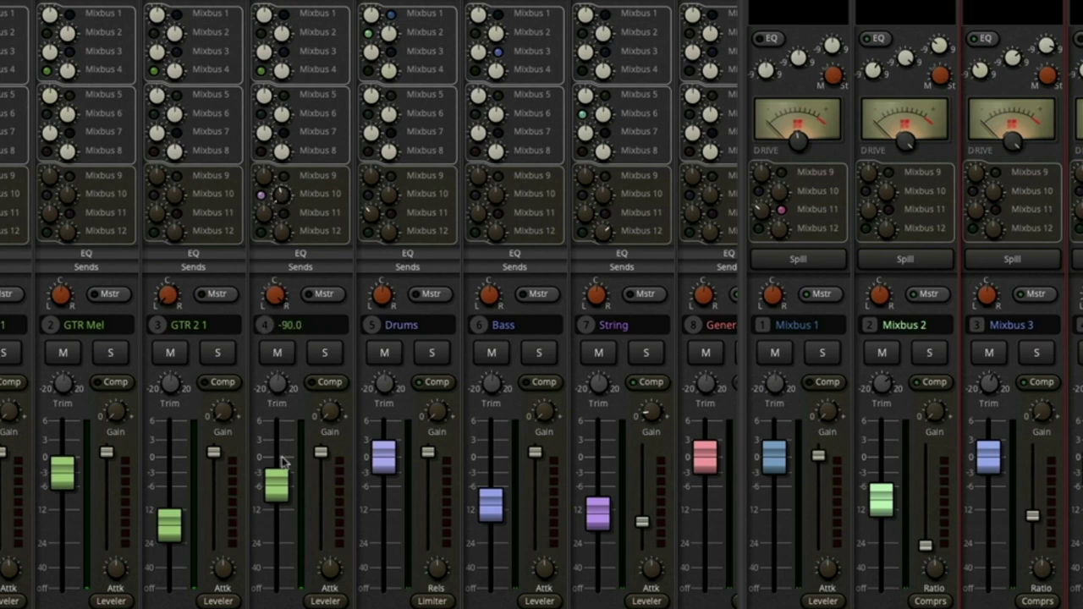
Solo GTR 2 1 1, engage the guitars' Mixbus 10 sends, then unsolo it.
click(326, 354)
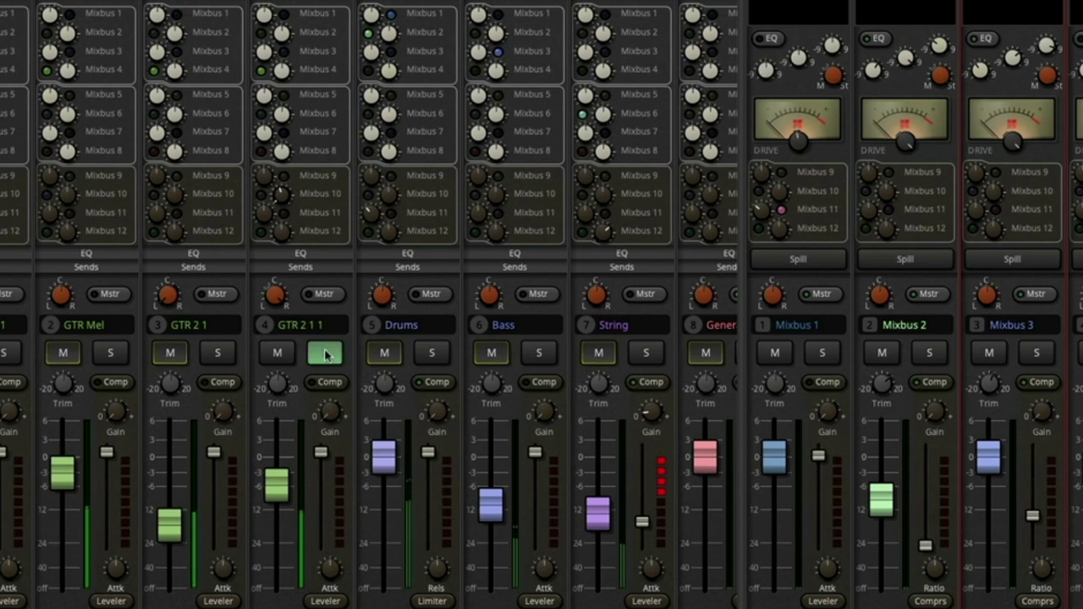
click(262, 195)
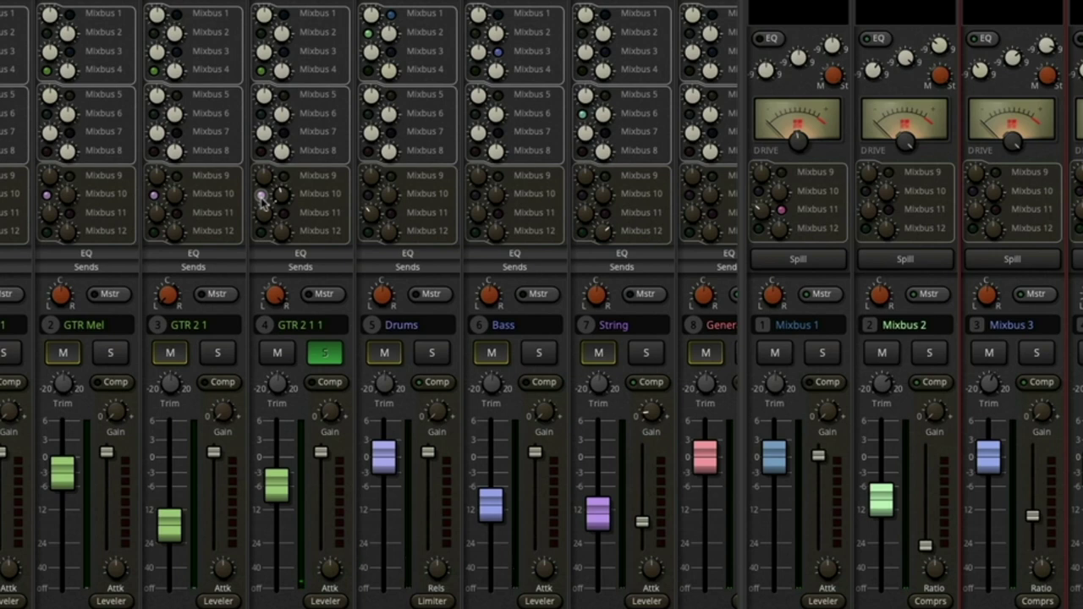
key(s)
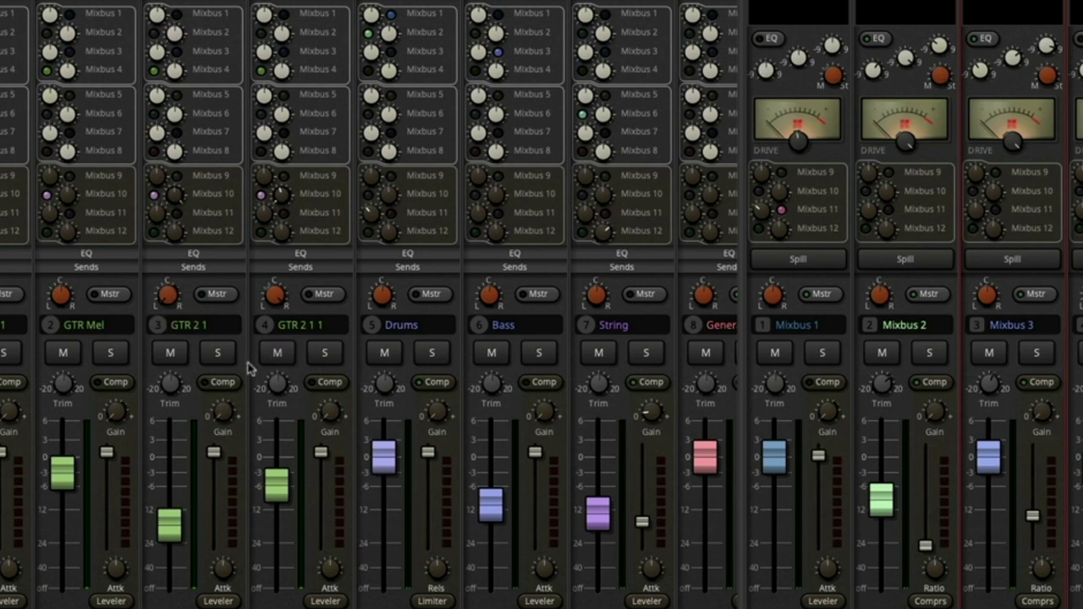
Solo GTR 2 1 and GTR 2 1 1, and lower GTR 2 1's fader slightly.
click(218, 352)
click(324, 353)
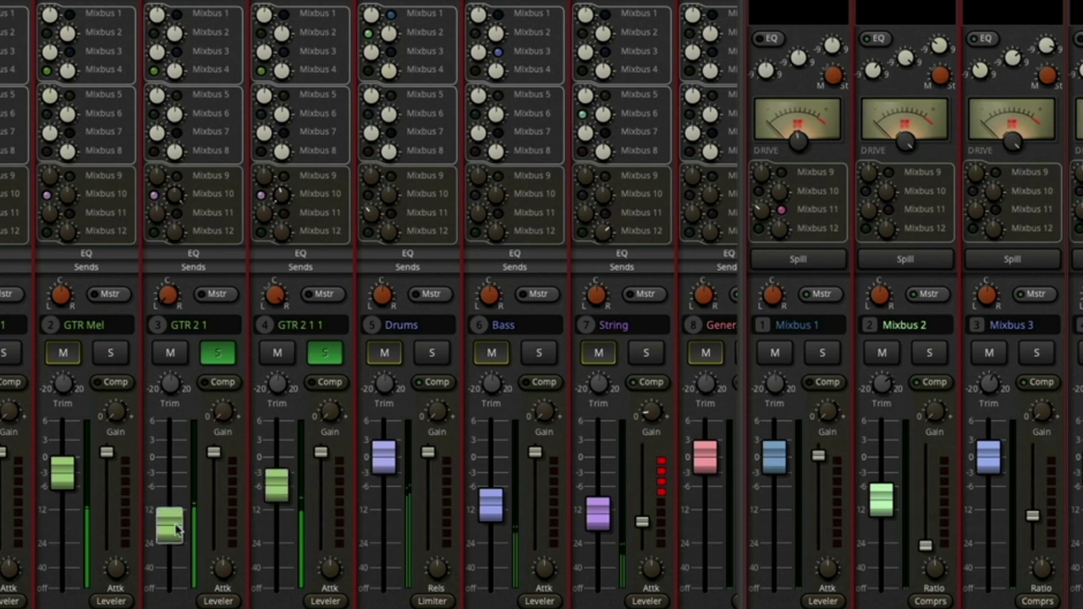
drag(176, 530, 178, 546)
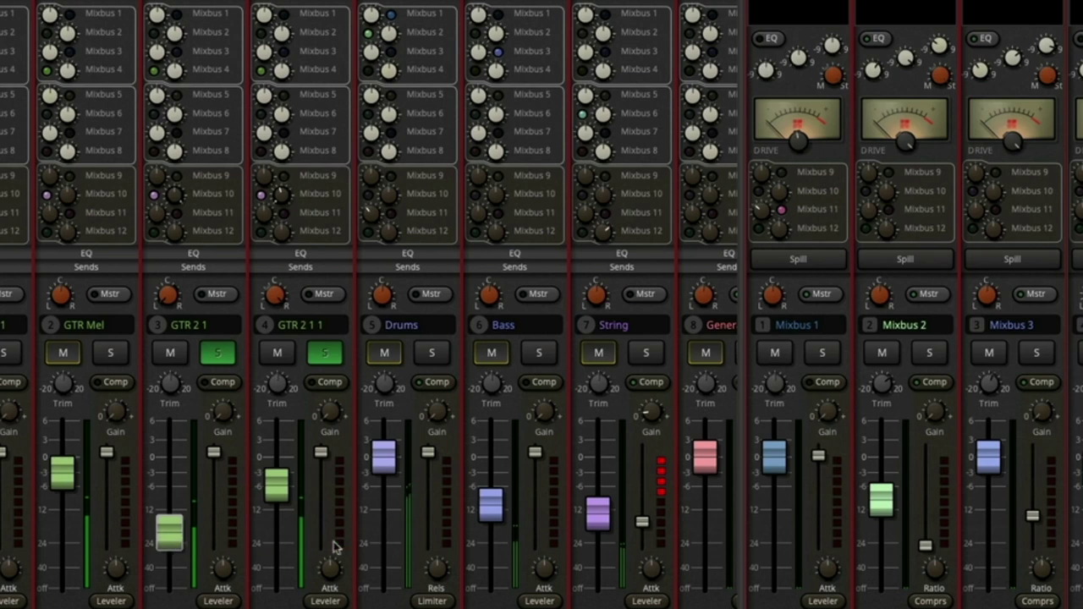
Unsolo the GTR 2 1 and GTR 2 1 1 guitar tracks.
click(324, 353)
click(213, 356)
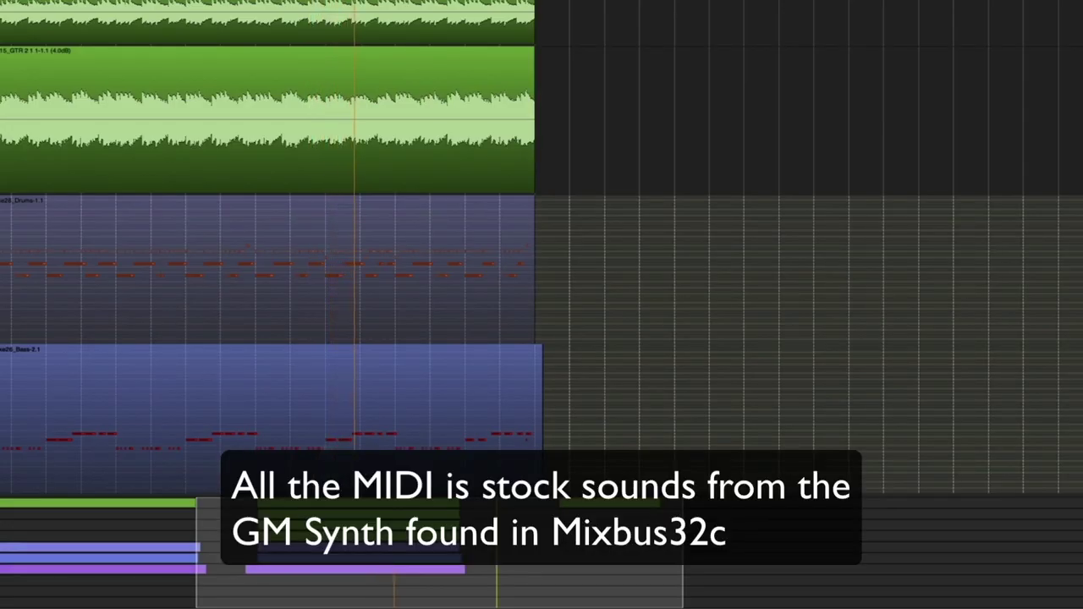
Scroll through the editor to review the guitar, drum and bass tracks.
scroll(541, 246, down, 5)
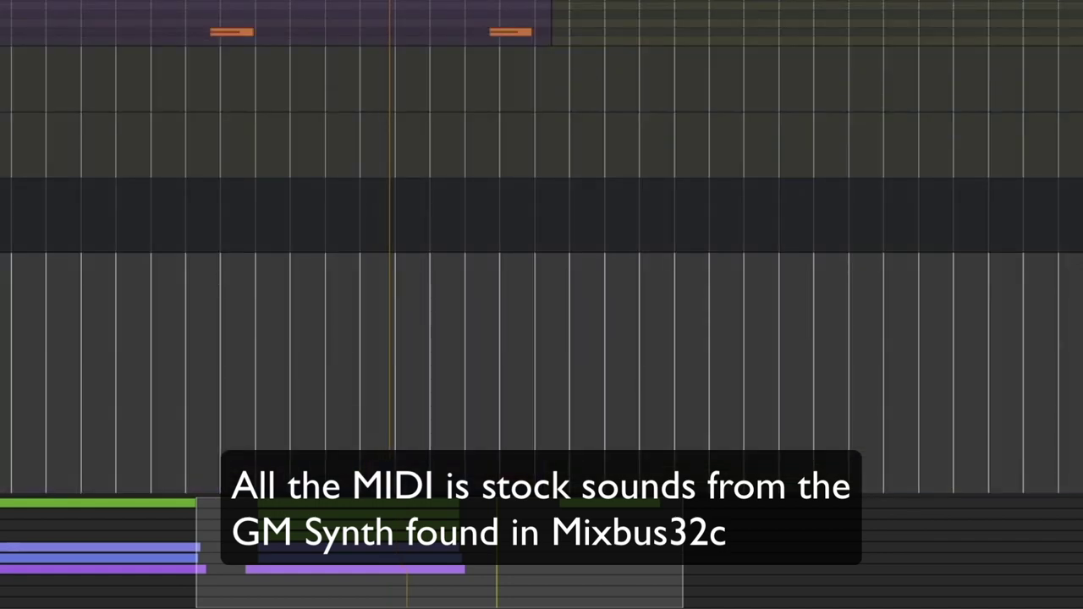
scroll(541, 245, up, 5)
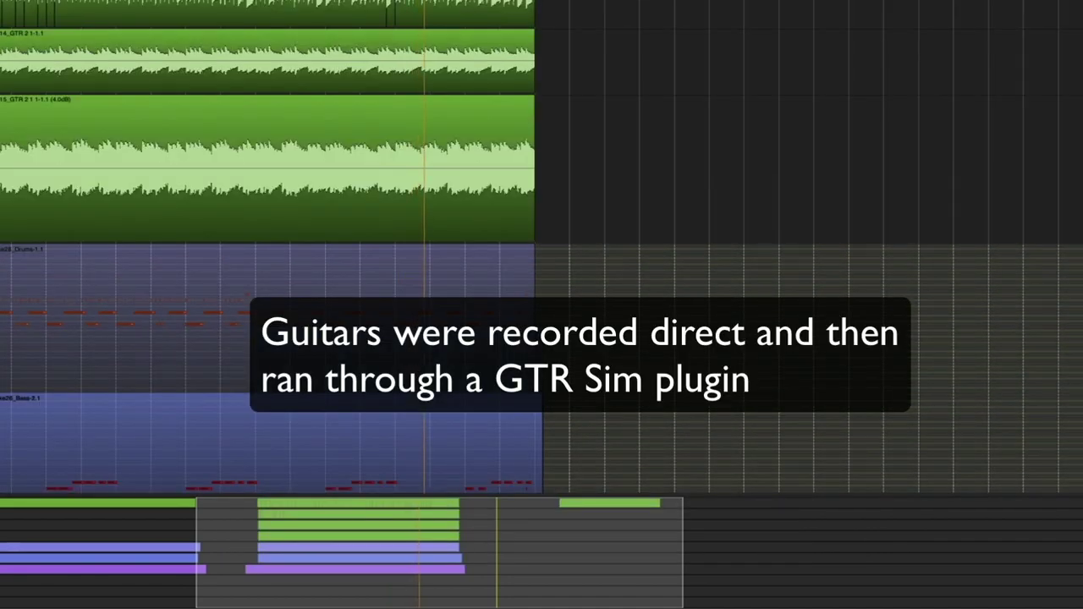
scroll(542, 245, down, 5)
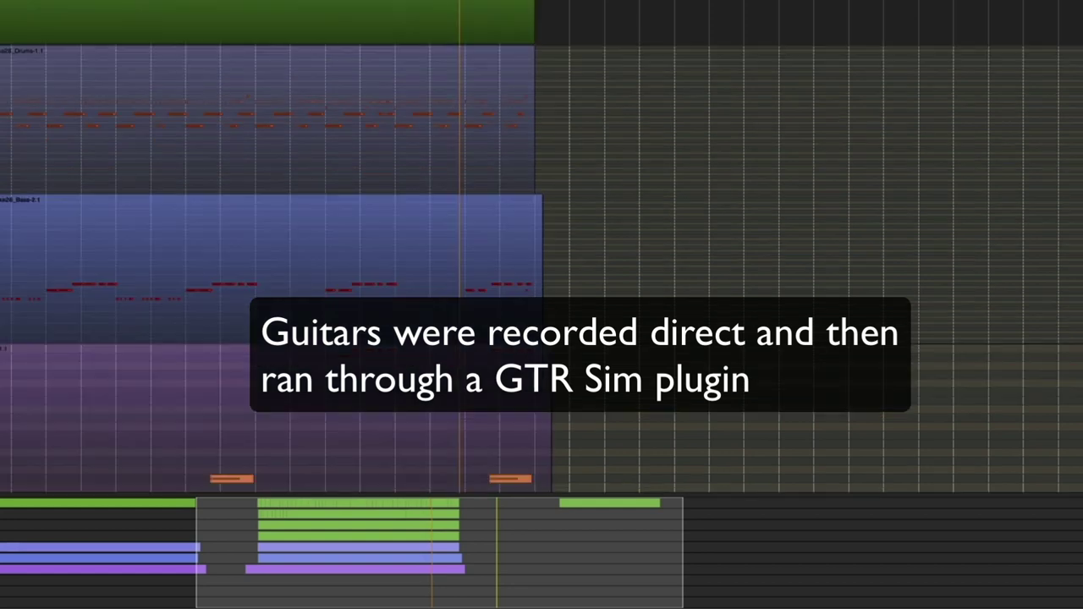